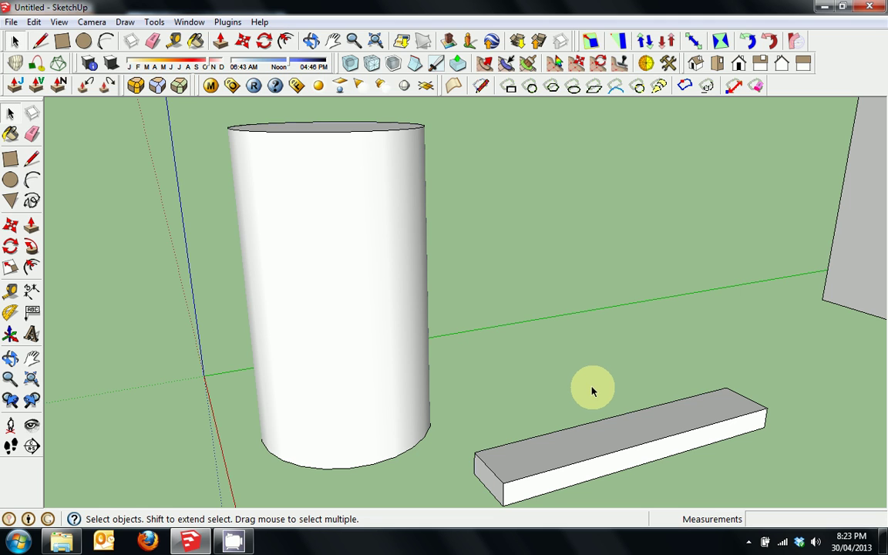
Try selecting single edges, the top face, and face-plus-edges, then triple-click the whole beam.
{"action": "left_click", "coordinate": [593, 437]}
{"action": "left_click", "coordinate": [600, 424]}
{"action": "left_click", "coordinate": [610, 434]}
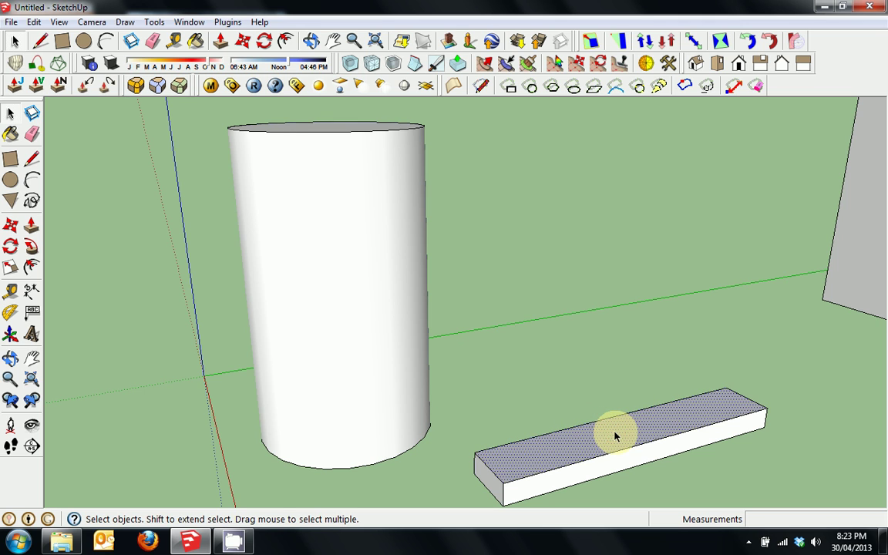
{"action": "left_click", "coordinate": [609, 418], "text": "shift"}
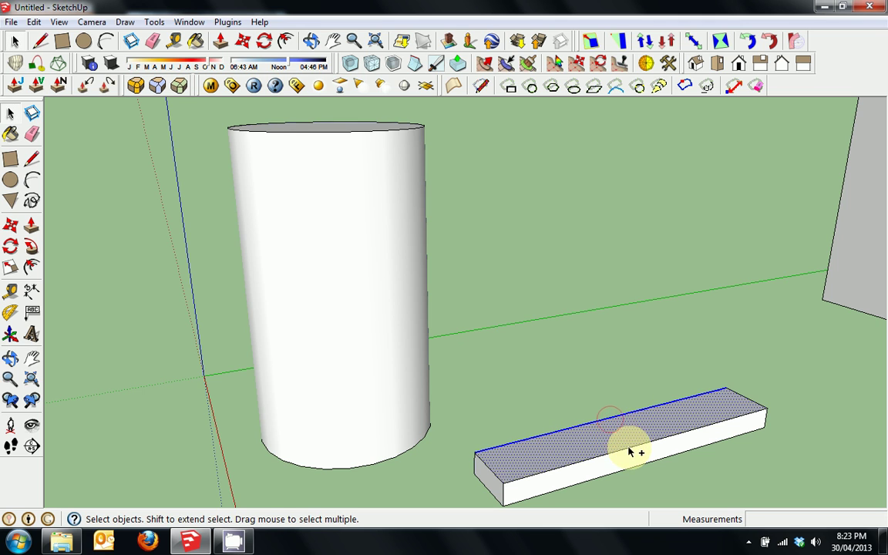
{"action": "double_click", "coordinate": [489, 467]}
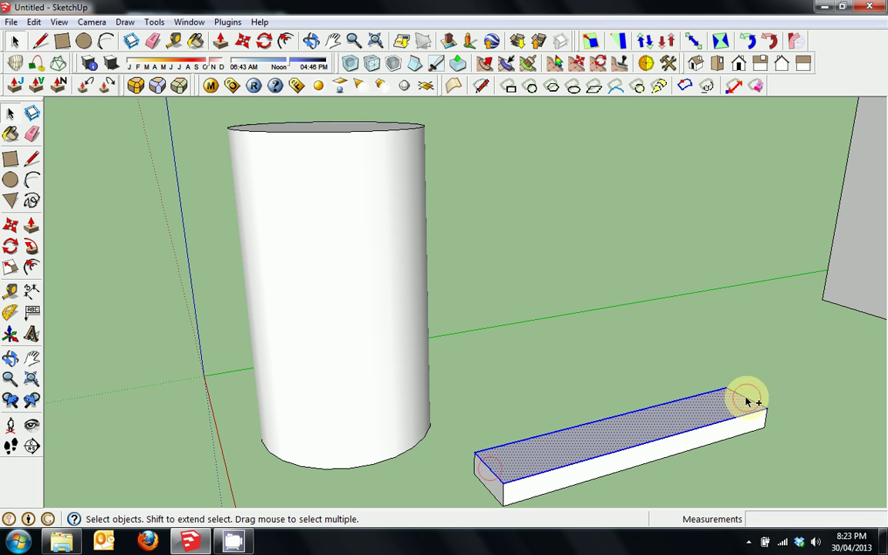
{"action": "double_click", "coordinate": [702, 417]}
{"action": "left_click", "coordinate": [587, 407]}
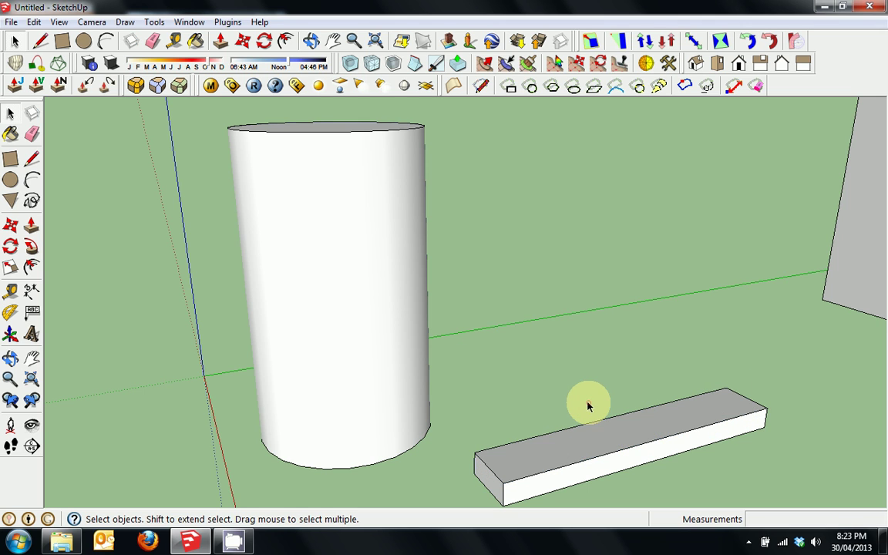
{"action": "double_click", "coordinate": [611, 438]}
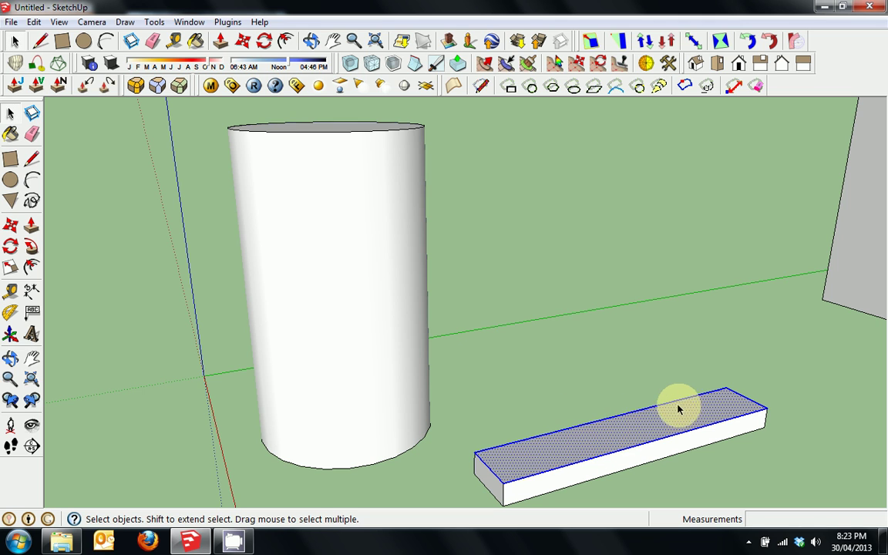
{"action": "left_click", "coordinate": [625, 441]}
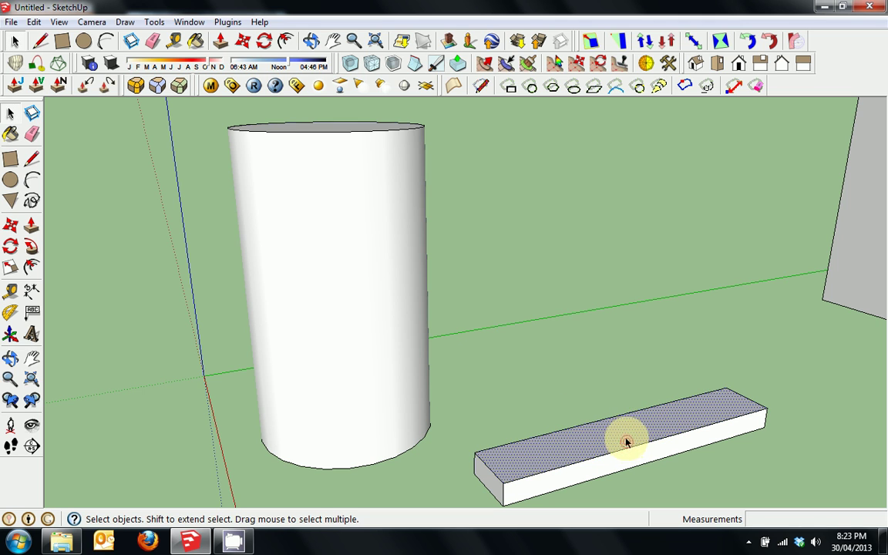
{"action": "triple_click", "coordinate": [625, 436]}
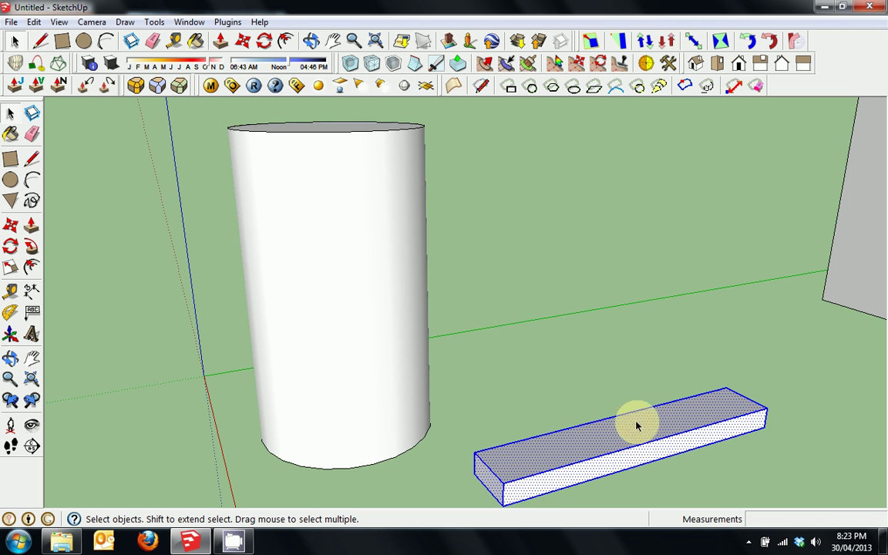
Pick the beam's end, back and front top edges individually, then triple-click to select everything.
{"action": "left_click", "coordinate": [744, 397]}
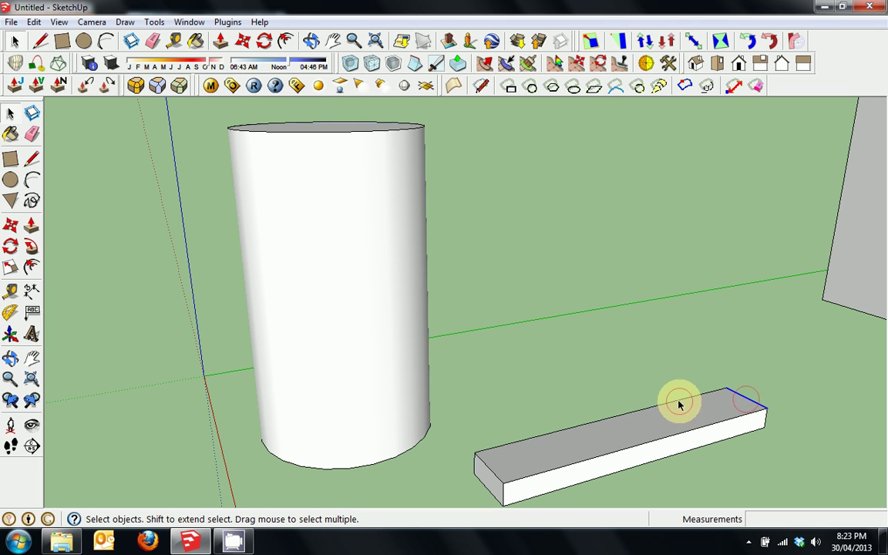
{"action": "left_click", "coordinate": [679, 401]}
{"action": "left_click", "coordinate": [654, 420]}
{"action": "left_click", "coordinate": [547, 471]}
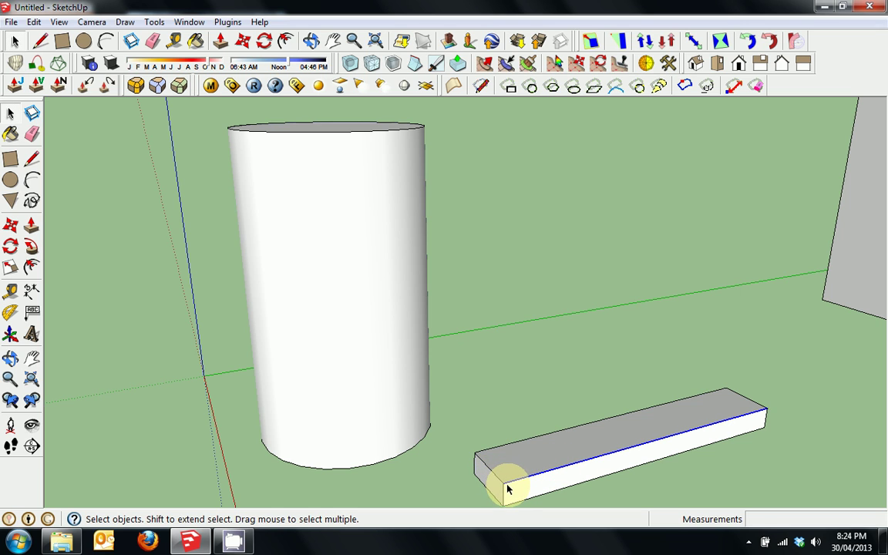
{"action": "left_click", "coordinate": [723, 418]}
{"action": "left_click", "coordinate": [732, 419]}
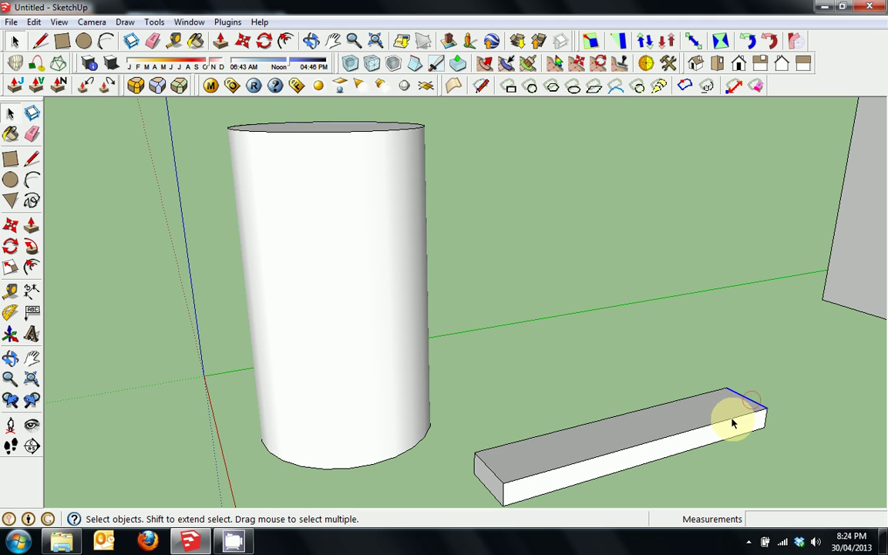
{"action": "left_click", "coordinate": [697, 395]}
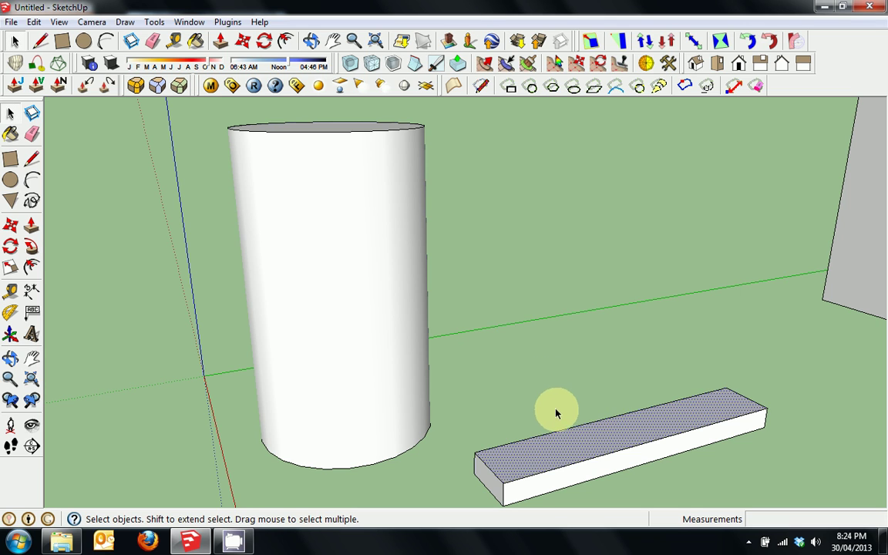
{"action": "triple_click", "coordinate": [608, 438]}
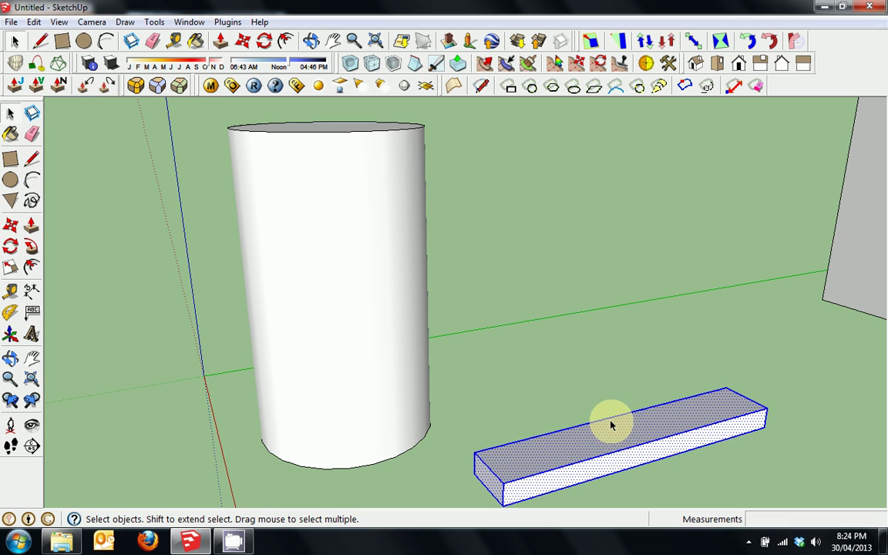
Move the beam from its top-edge midpoint so it crosses the cylinder's middle.
{"action": "key", "text": "m"}
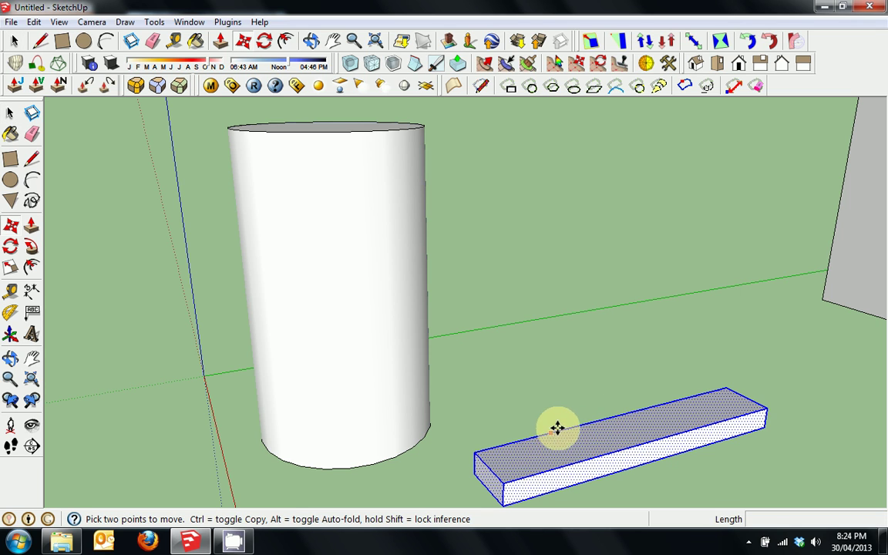
{"action": "left_click", "coordinate": [613, 417]}
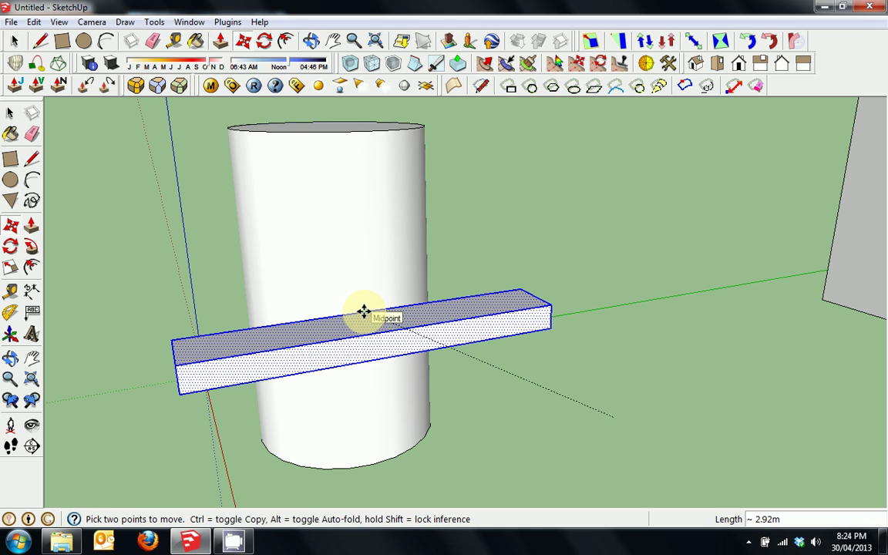
{"action": "left_click", "coordinate": [364, 311]}
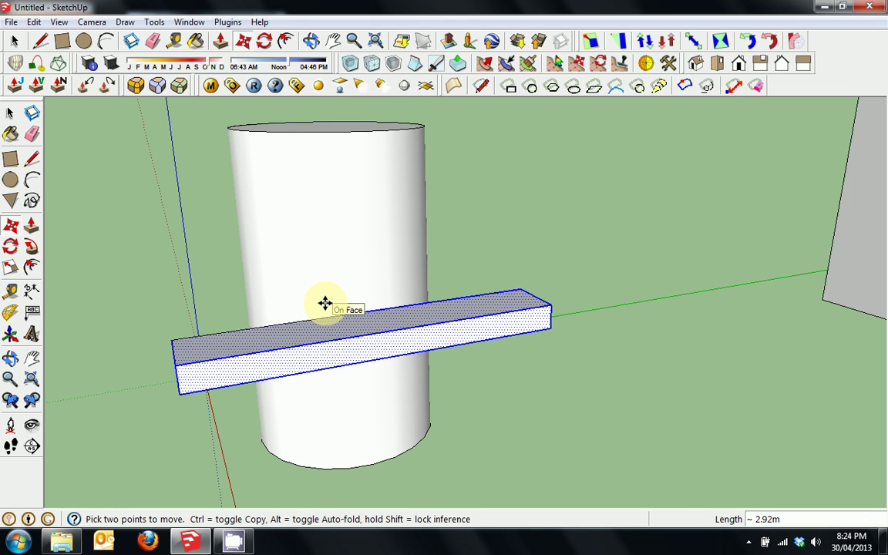
{"action": "key", "text": "space"}
Orbit to a level front view of the beam passing through the cylinder.
{"action": "middle_click_drag", "start_coordinate": [222, 288], "coordinate": [339, 243]}
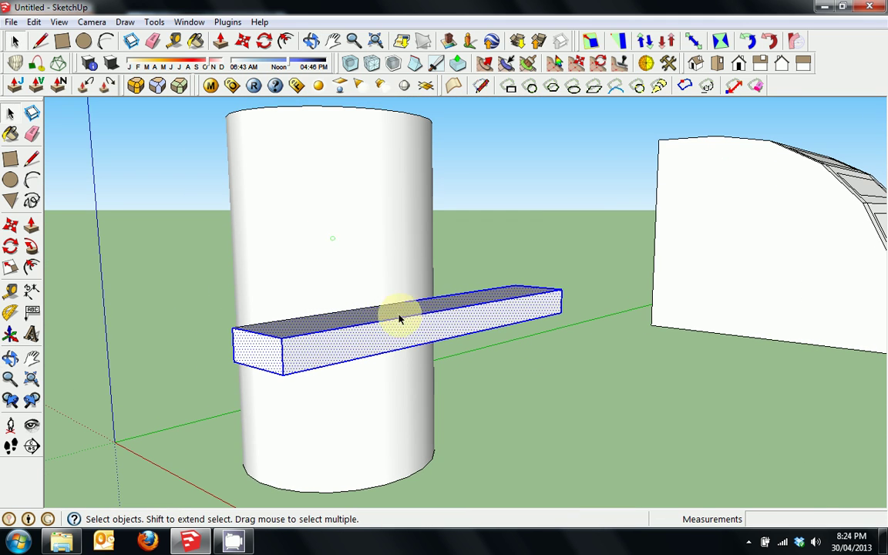
{"action": "middle_click_drag", "start_coordinate": [396, 311], "coordinate": [502, 320]}
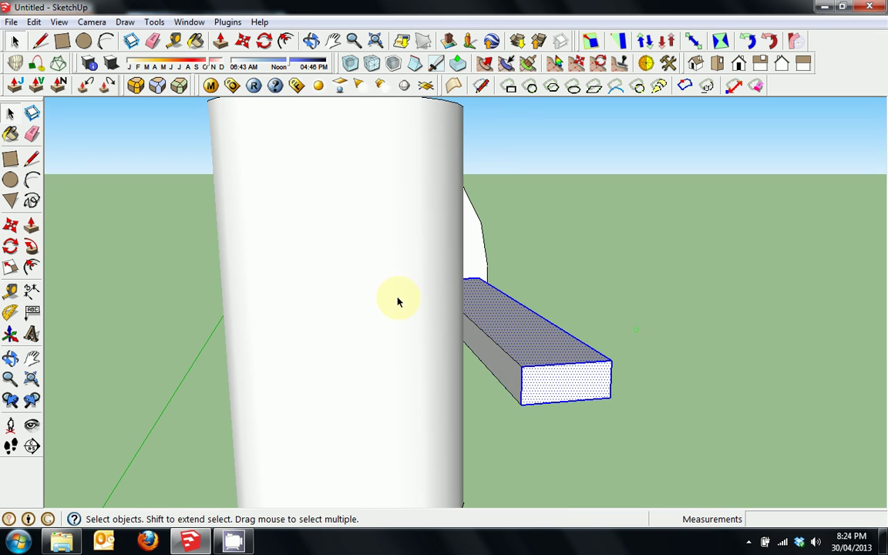
{"action": "left_click", "coordinate": [612, 281]}
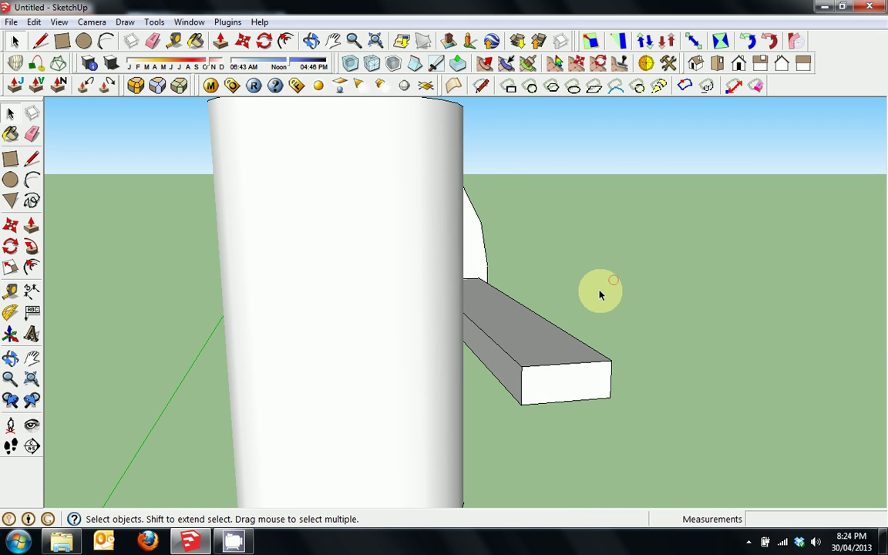
{"action": "triple_click", "coordinate": [523, 333]}
{"action": "middle_click_drag", "start_coordinate": [522, 333], "coordinate": [197, 358]}
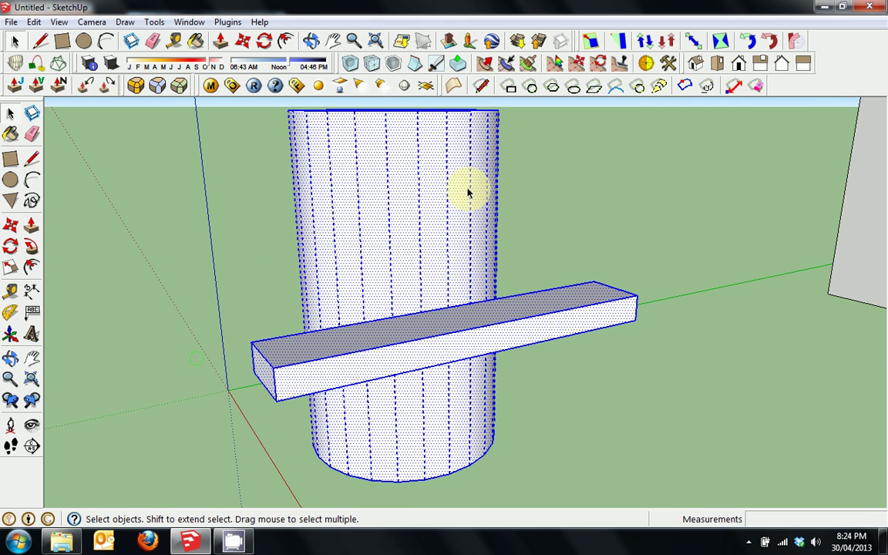
{"action": "middle_click_drag", "start_coordinate": [431, 234], "coordinate": [320, 335]}
{"action": "middle_click_drag", "start_coordinate": [451, 327], "coordinate": [313, 266]}
{"action": "left_click", "coordinate": [212, 268]}
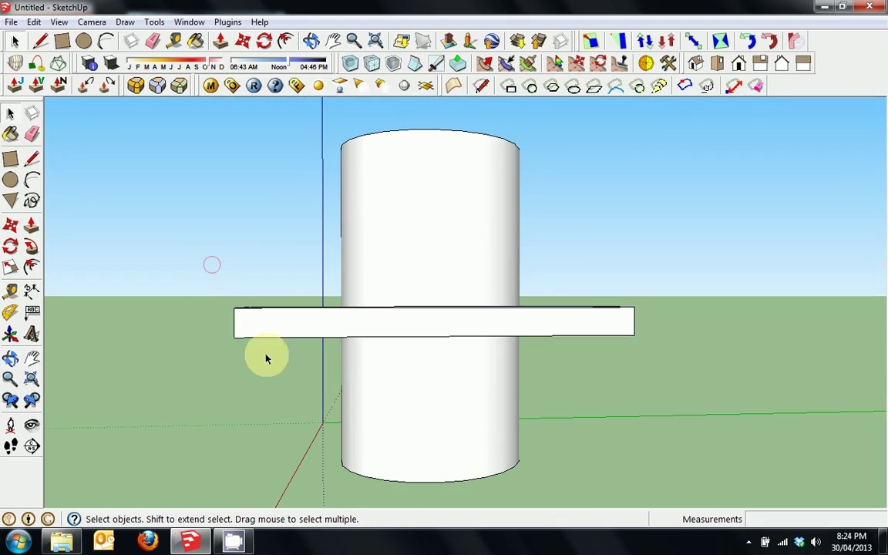
Select the beam and move it down onto the ground beside the cylinder.
{"action": "left_click_drag", "start_coordinate": [507, 336], "coordinate": [660, 359]}
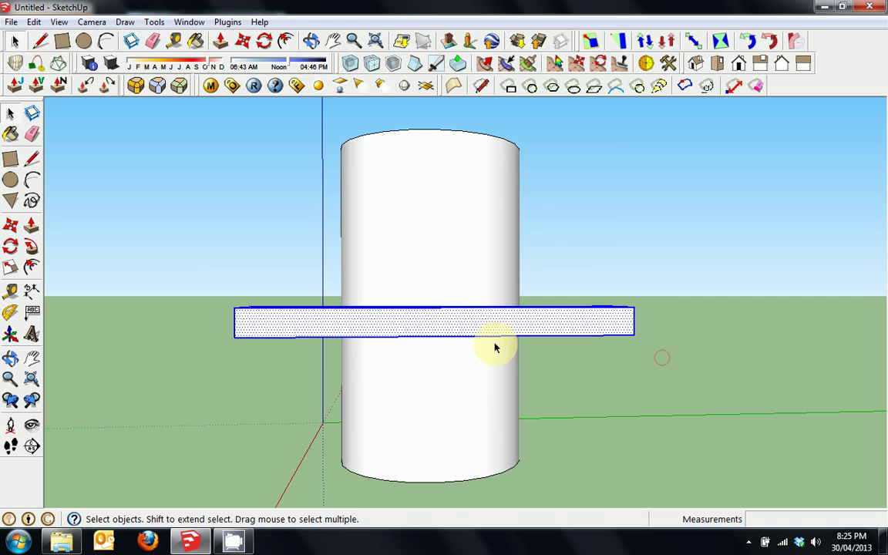
{"action": "middle_click_drag", "start_coordinate": [268, 287], "coordinate": [215, 286]}
{"action": "left_click_drag", "start_coordinate": [207, 282], "coordinate": [647, 354]}
{"action": "middle_click_drag", "start_coordinate": [276, 277], "coordinate": [495, 372]}
{"action": "key", "text": "m"}
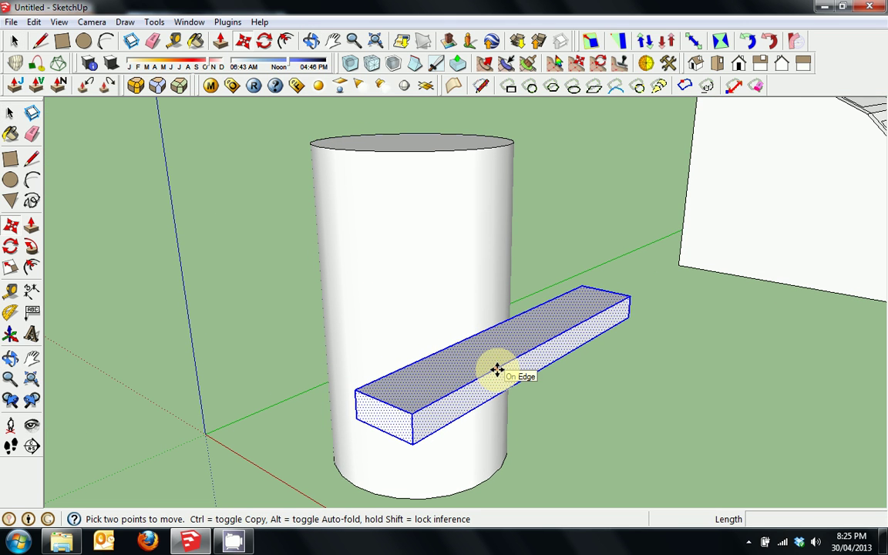
{"action": "left_click", "coordinate": [497, 370]}
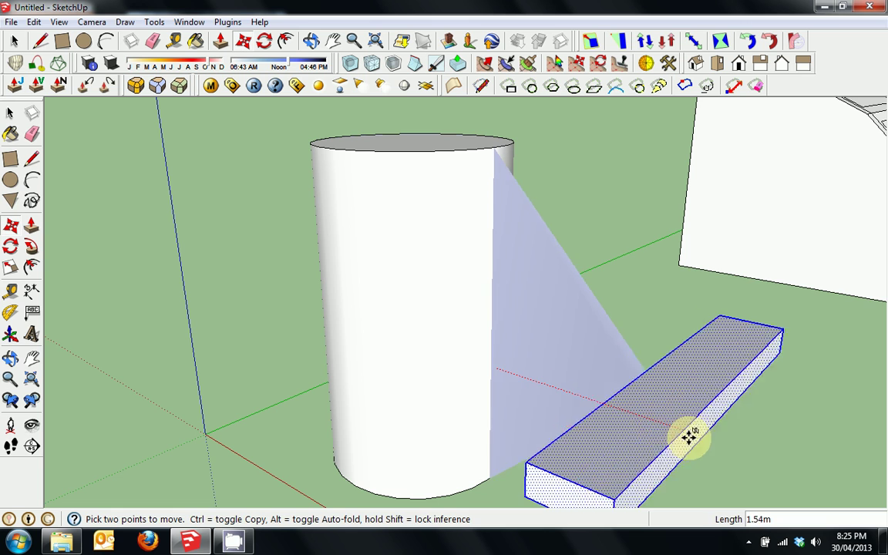
{"action": "left_click", "coordinate": [680, 430]}
Check the beam's new position, then undo the move so it crosses the cylinder again.
{"action": "middle_click_drag", "start_coordinate": [475, 368], "coordinate": [630, 345]}
{"action": "middle_click_drag", "start_coordinate": [715, 327], "coordinate": [526, 346]}
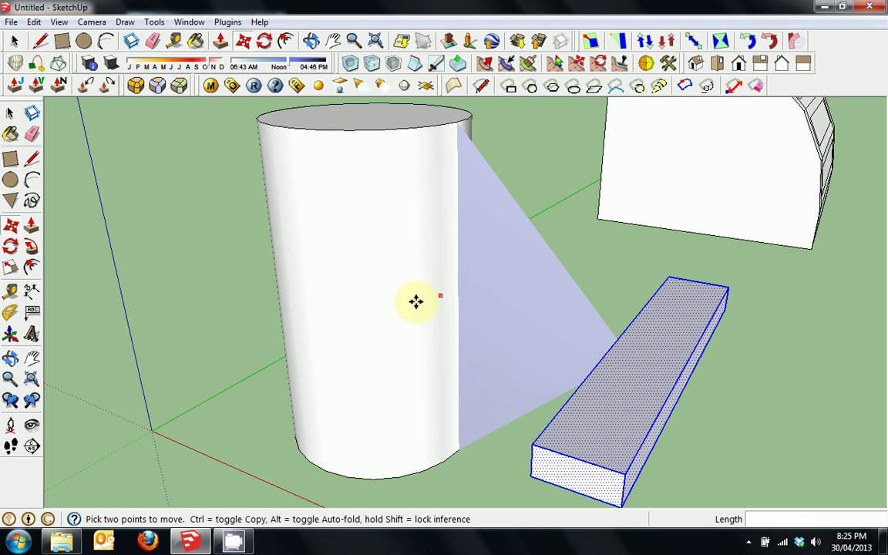
{"action": "middle_click_drag", "start_coordinate": [456, 324], "coordinate": [567, 308]}
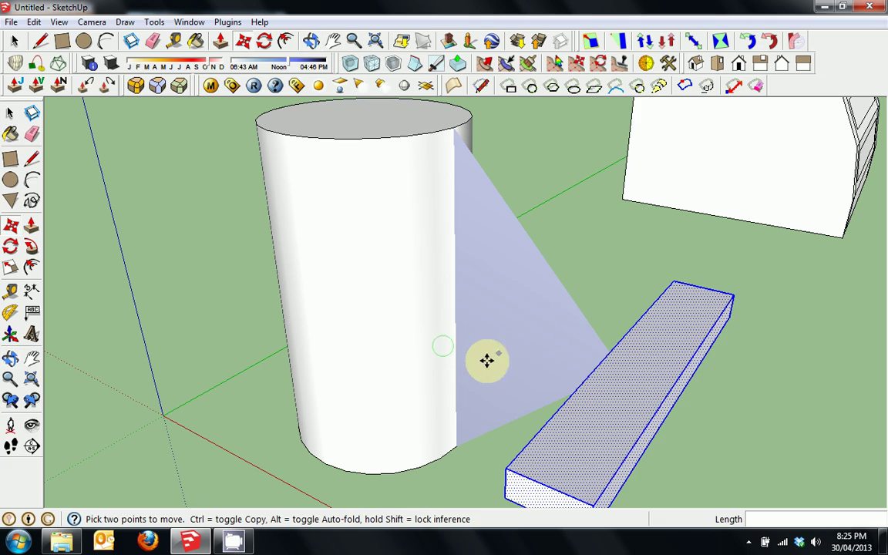
{"action": "middle_click_drag", "start_coordinate": [464, 368], "coordinate": [322, 347]}
{"action": "key", "text": "m"}
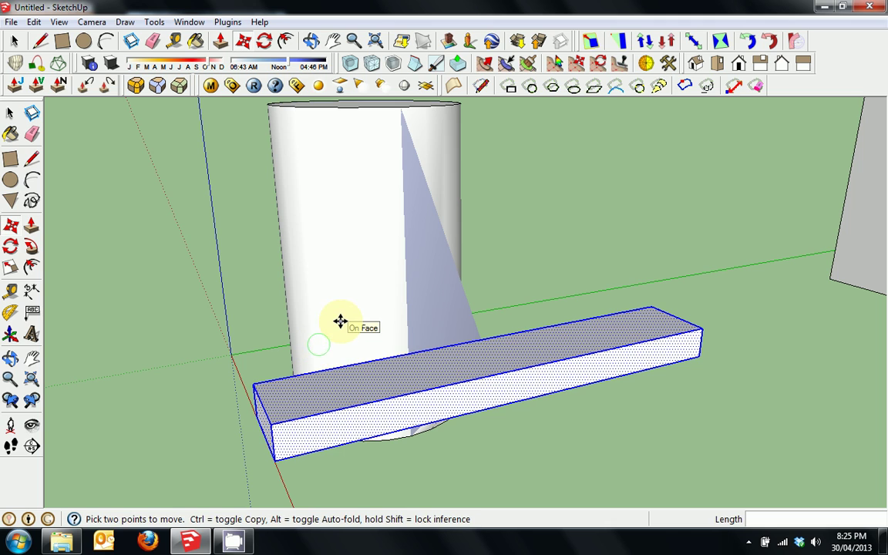
{"action": "key", "text": "space"}
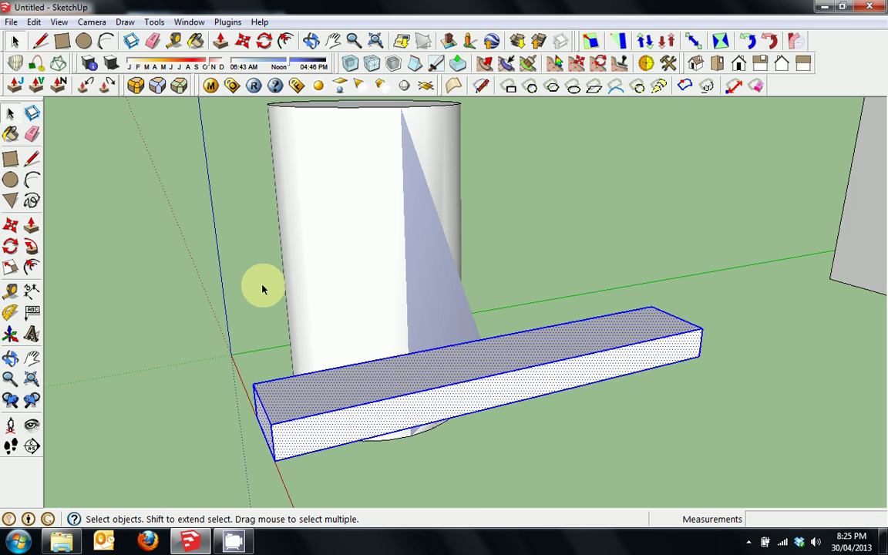
{"action": "key", "text": "ctrl+z"}
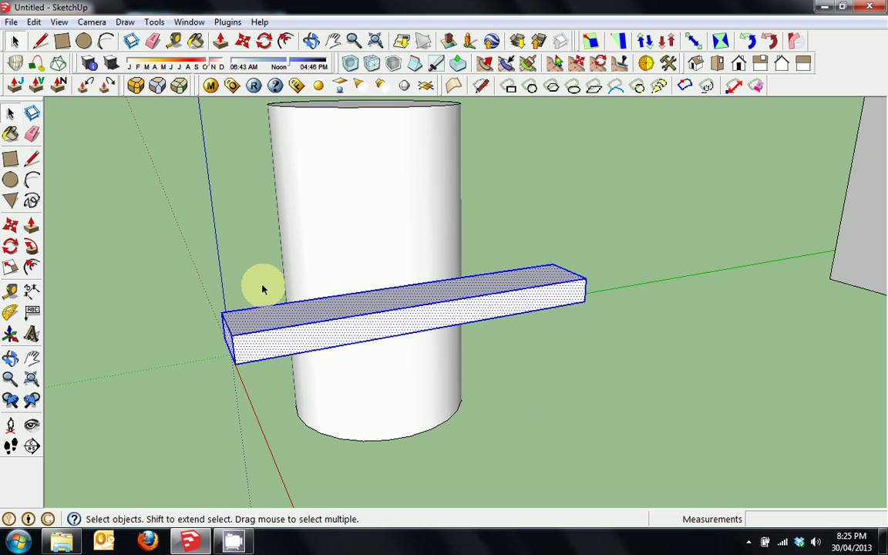
{"action": "key", "text": "ctrl+z"}
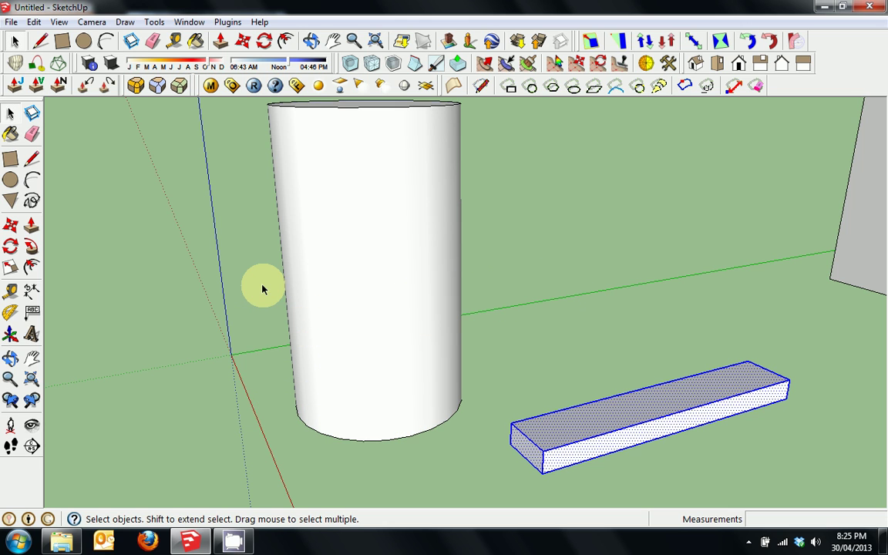
Select the slat and make it a group.
{"action": "left_click", "coordinate": [599, 365]}
{"action": "middle_click_drag", "start_coordinate": [611, 363], "coordinate": [506, 383]}
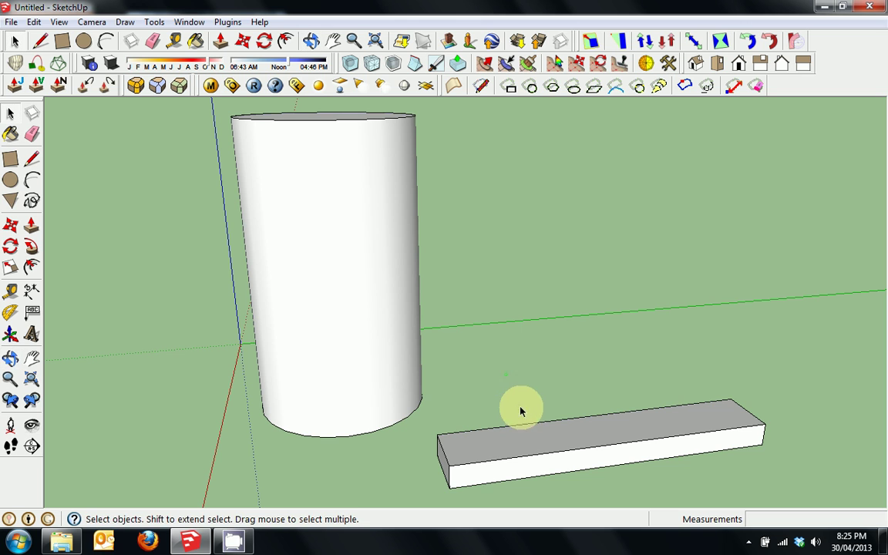
{"action": "left_click", "coordinate": [558, 441]}
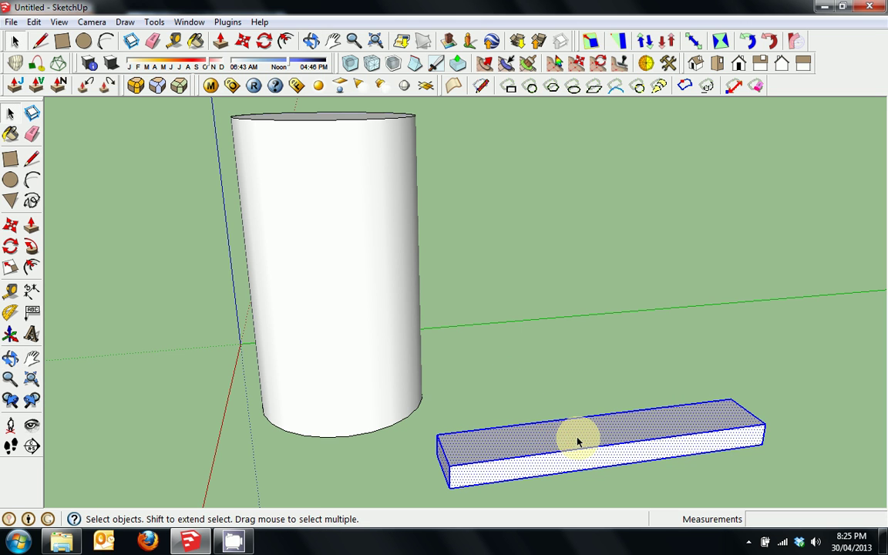
{"action": "right_click", "coordinate": [579, 442]}
{"action": "left_click", "coordinate": [644, 281]}
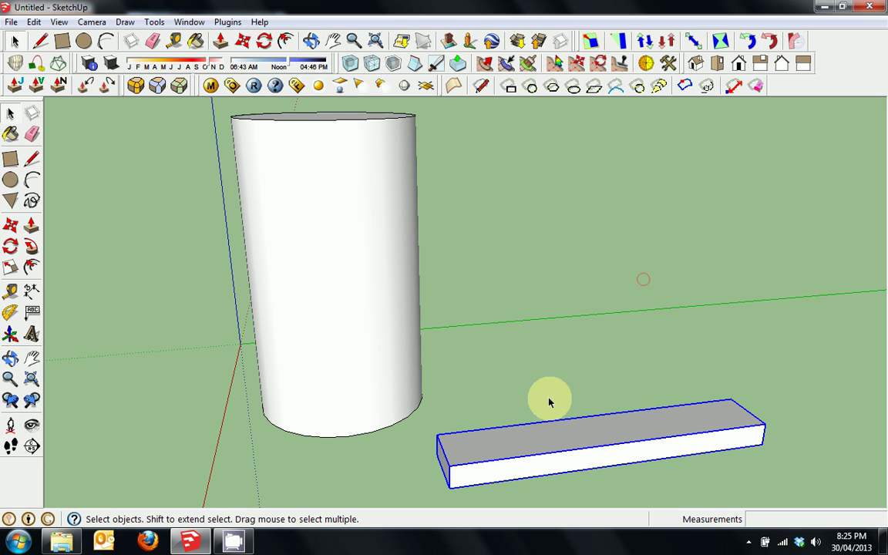
Move the grouped slat up so it crosses the cylinder just below its top.
{"action": "key", "text": "m"}
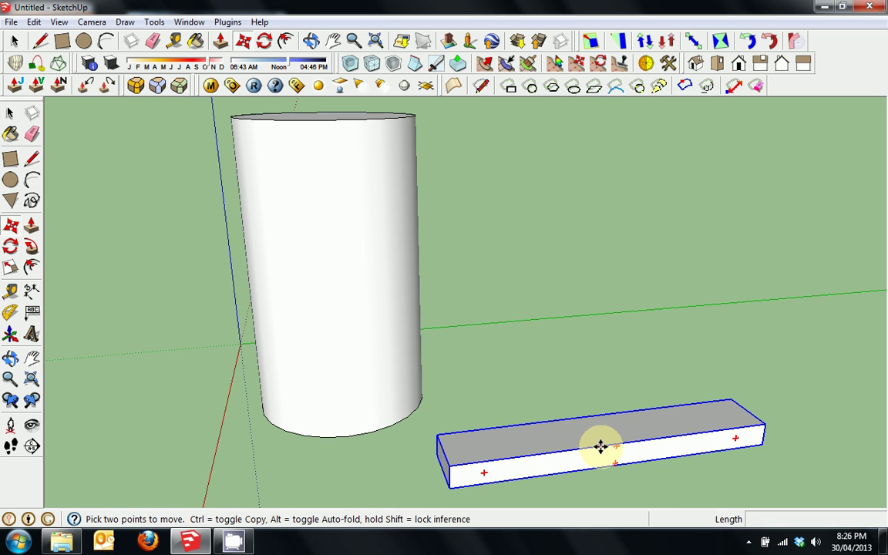
{"action": "left_click", "coordinate": [601, 447]}
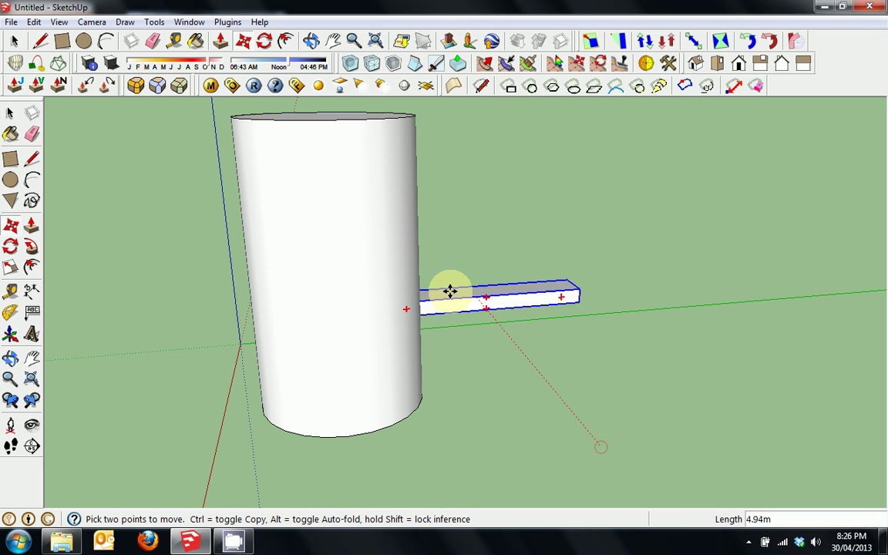
{"action": "middle_click_drag", "start_coordinate": [331, 279], "coordinate": [472, 294]}
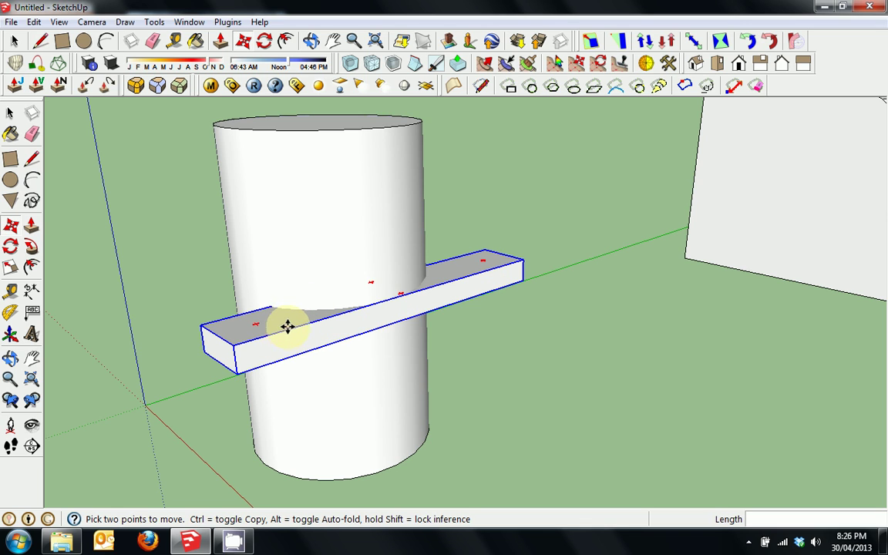
{"action": "left_click_drag", "start_coordinate": [299, 326], "coordinate": [291, 166]}
{"action": "middle_click_drag", "start_coordinate": [291, 166], "coordinate": [343, 240]}
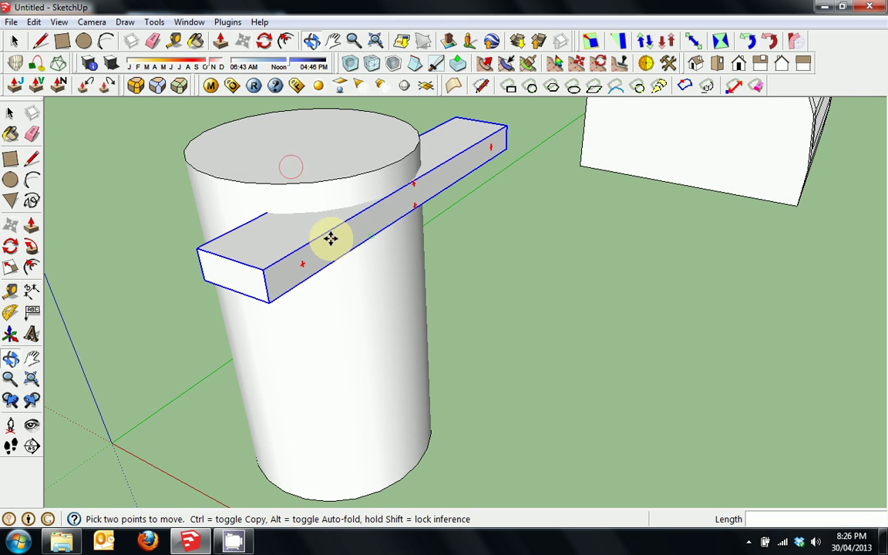
{"action": "left_click_drag", "start_coordinate": [321, 239], "coordinate": [336, 242]}
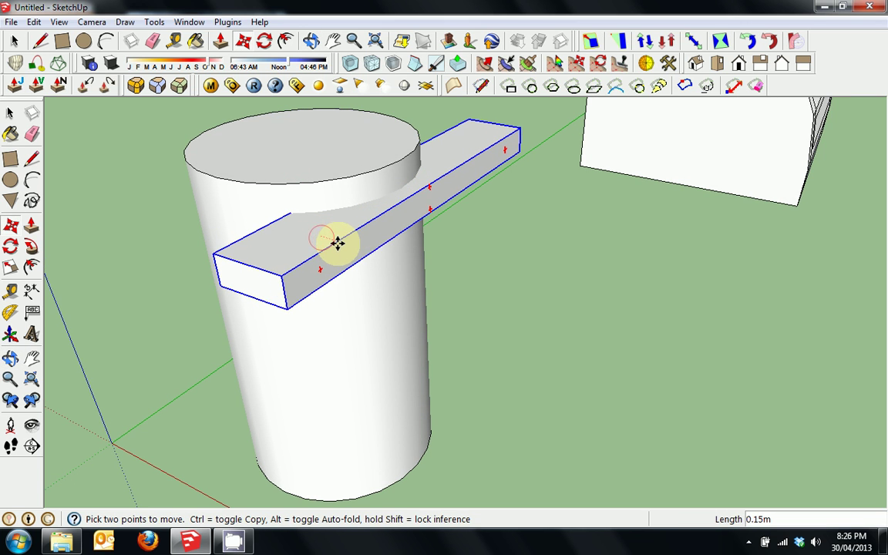
{"action": "middle_click_drag", "start_coordinate": [312, 278], "coordinate": [380, 234]}
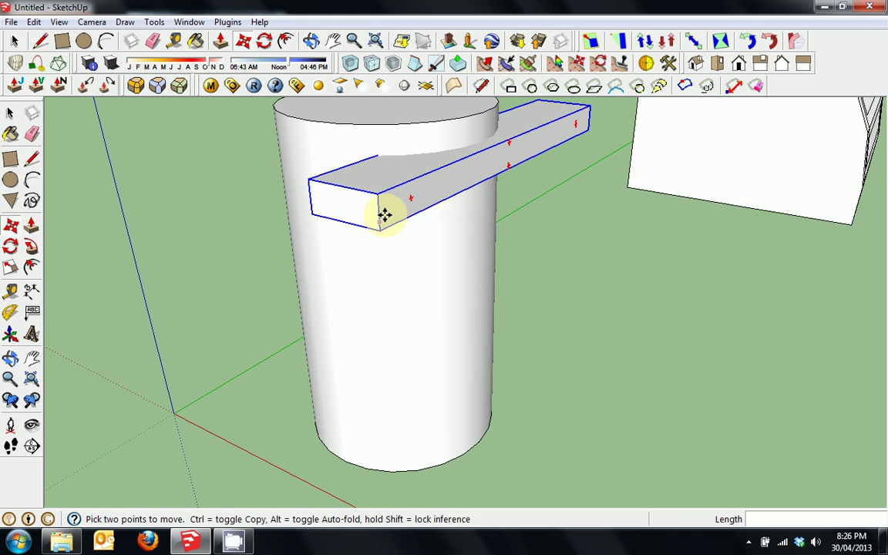
{"action": "key", "text": "space"}
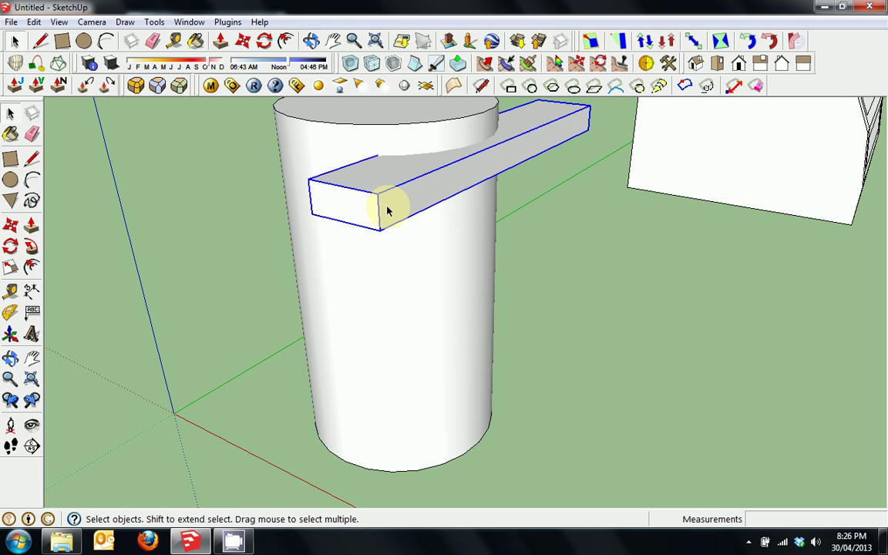
Convert the slat group into a component and select it for moving.
{"action": "right_click", "coordinate": [390, 208]}
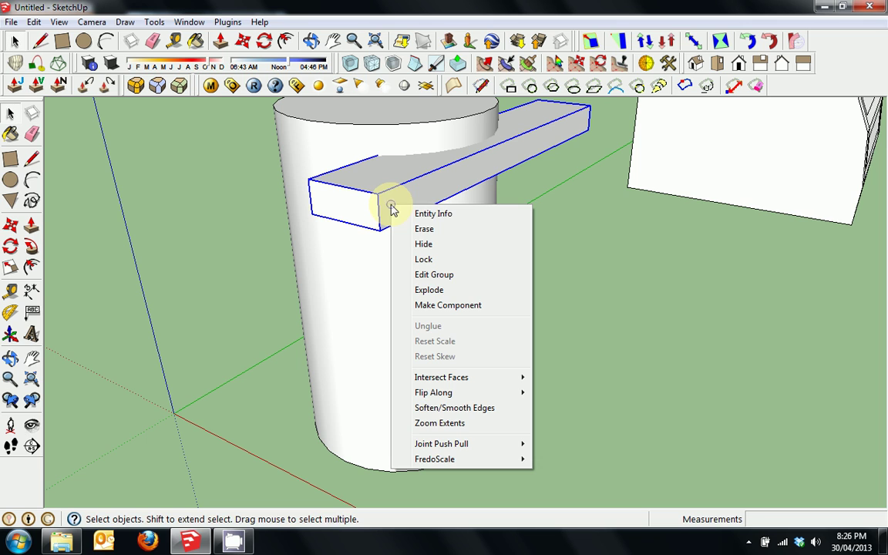
{"action": "left_click", "coordinate": [443, 305]}
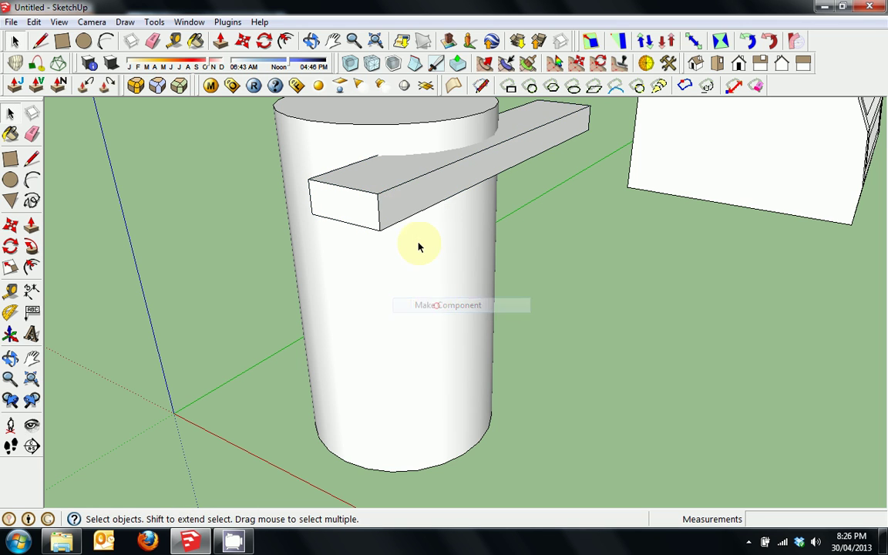
{"action": "left_click", "coordinate": [394, 207]}
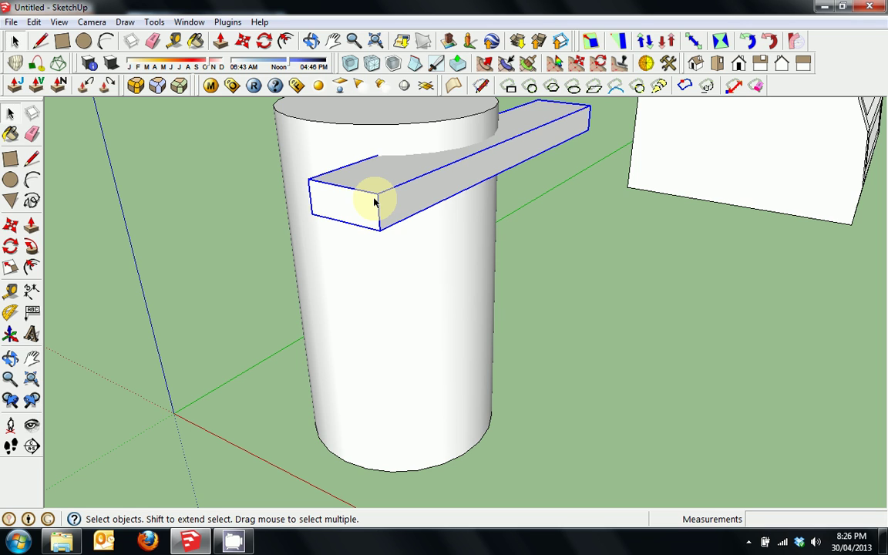
{"action": "key", "text": "m"}
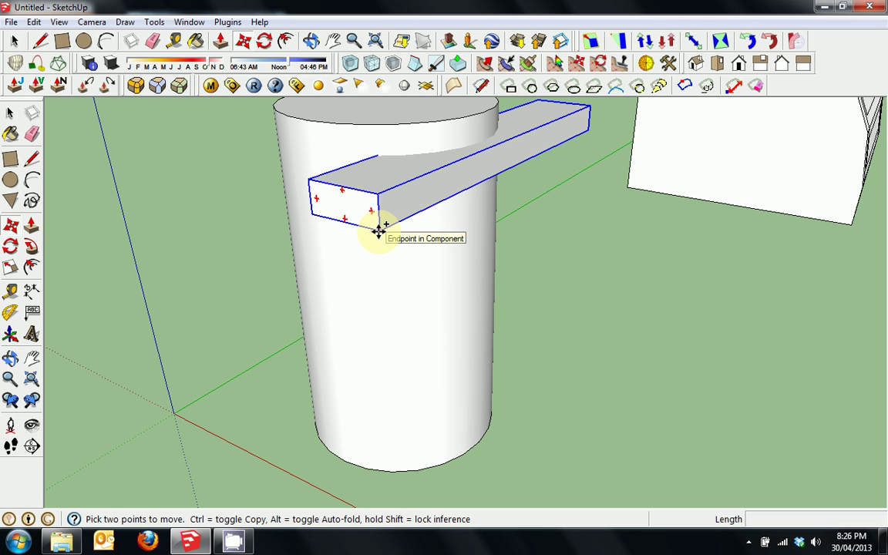
Copy the slat 0.42m below the original and array it *5, giving six evenly spaced slats.
{"action": "left_click", "coordinate": [378, 232]}
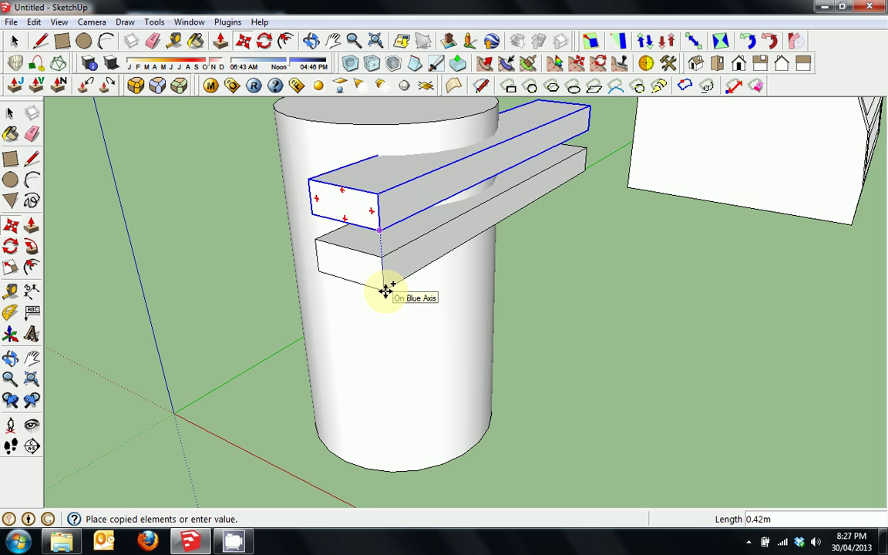
{"action": "left_click", "coordinate": [385, 291]}
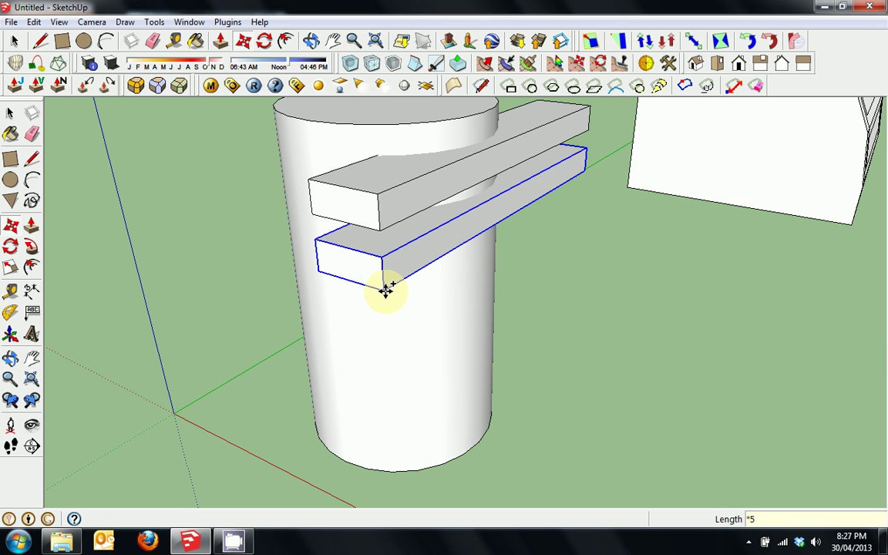
{"action": "type", "text": "*5"}
{"action": "key", "text": "Return"}
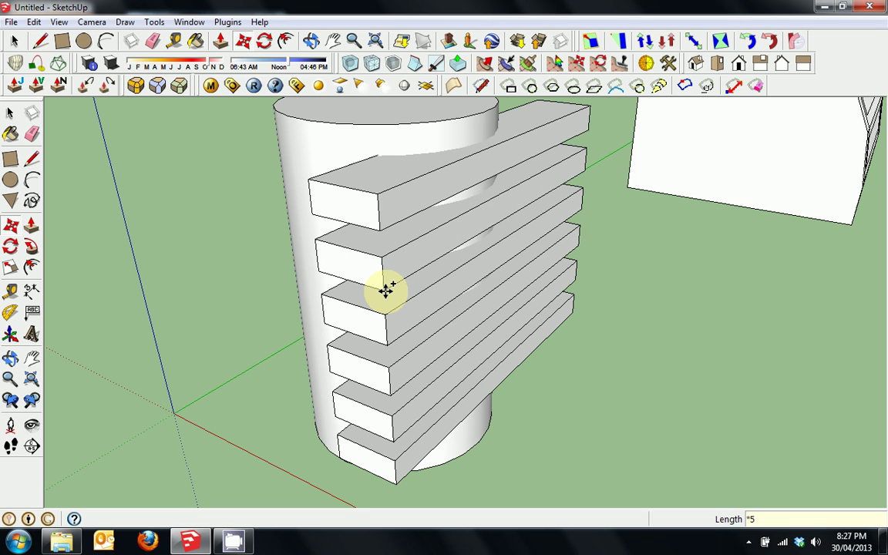
{"action": "middle_click_drag", "start_coordinate": [387, 291], "coordinate": [349, 239]}
{"action": "middle_click_drag", "start_coordinate": [343, 197], "coordinate": [383, 270]}
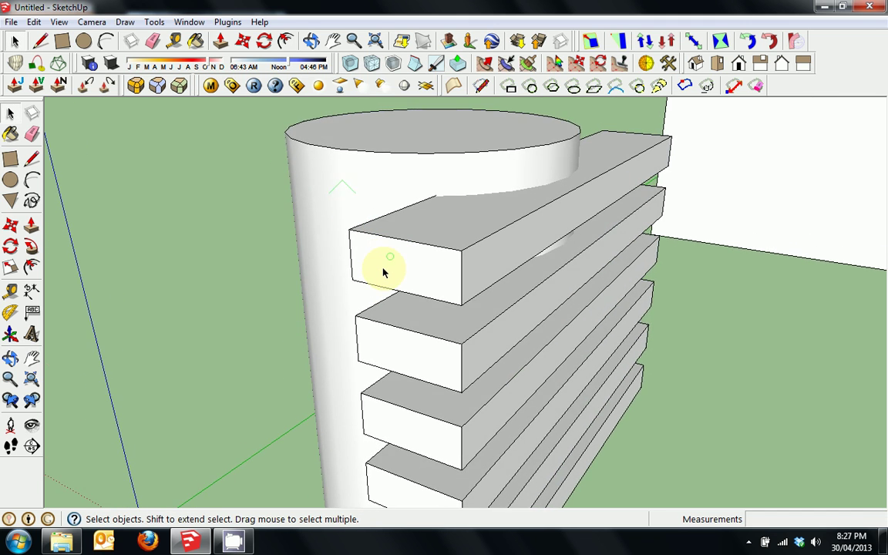
Draw a 2-Point Arc across the outer end of the top slat component.
{"action": "left_click", "coordinate": [382, 268]}
{"action": "scroll", "coordinate": [375, 278], "scroll_direction": "up", "scroll_amount": 3}
{"action": "key", "text": "c"}
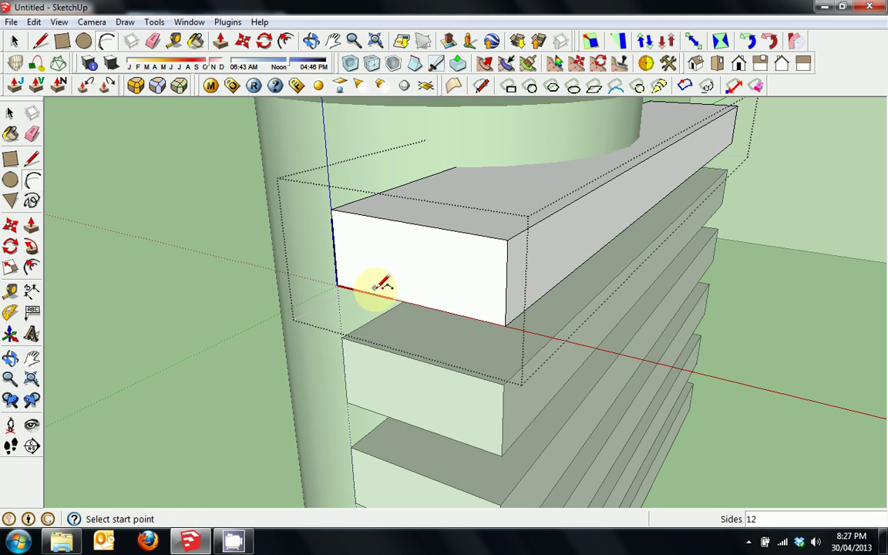
{"action": "left_click", "coordinate": [371, 218]}
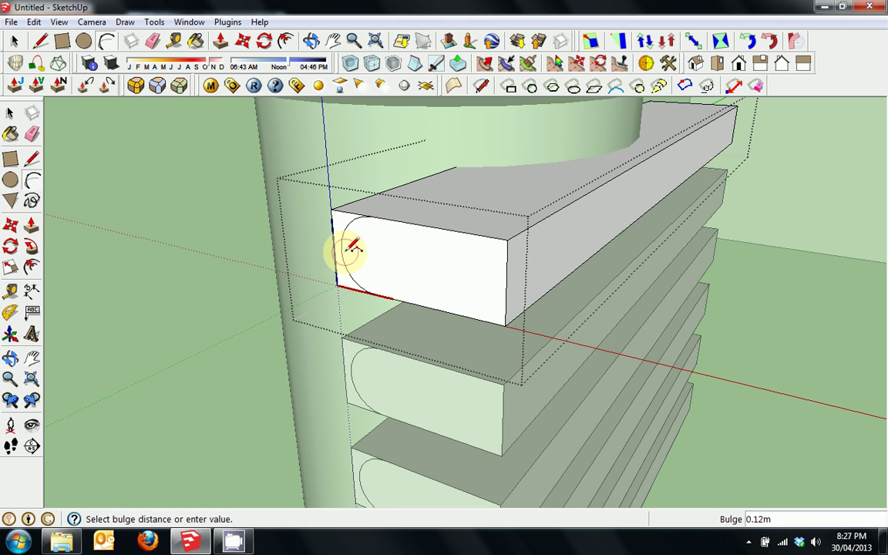
{"action": "left_click", "coordinate": [352, 247]}
{"action": "middle_click_drag", "start_coordinate": [352, 247], "coordinate": [441, 391]}
{"action": "key", "text": "space"}
Push/Pull away the corner outside the arc, rounding the ends of all six slats.
{"action": "middle_click_drag", "start_coordinate": [442, 336], "coordinate": [400, 363]}
{"action": "middle_click_drag", "start_coordinate": [452, 214], "coordinate": [389, 346]}
{"action": "scroll", "coordinate": [369, 318], "scroll_direction": "up", "scroll_amount": 2}
{"action": "key", "text": "p"}
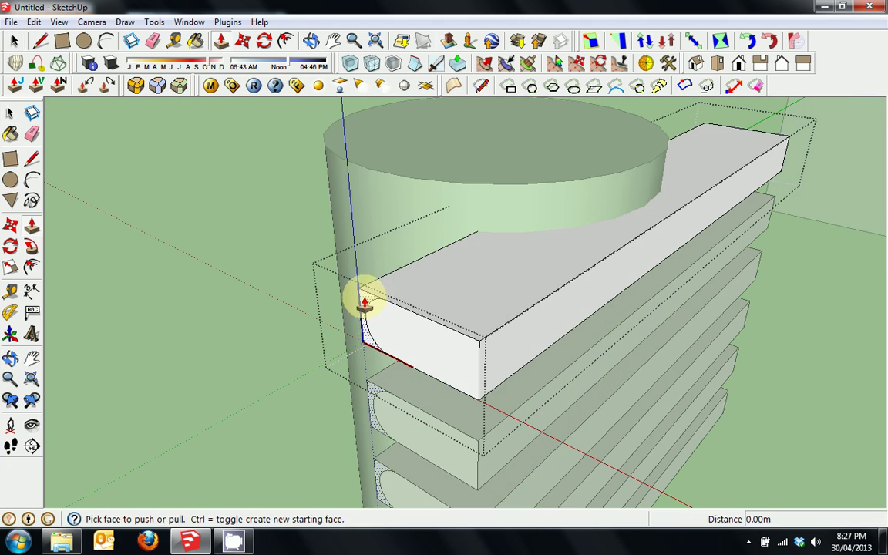
{"action": "left_click", "coordinate": [369, 307]}
{"action": "left_click", "coordinate": [734, 130]}
{"action": "key", "text": "space"}
{"action": "middle_click_drag", "start_coordinate": [592, 237], "coordinate": [315, 265]}
Explode the top slat component and draw an arc across its other end corner.
{"action": "scroll", "coordinate": [374, 255], "scroll_direction": "up", "scroll_amount": 2}
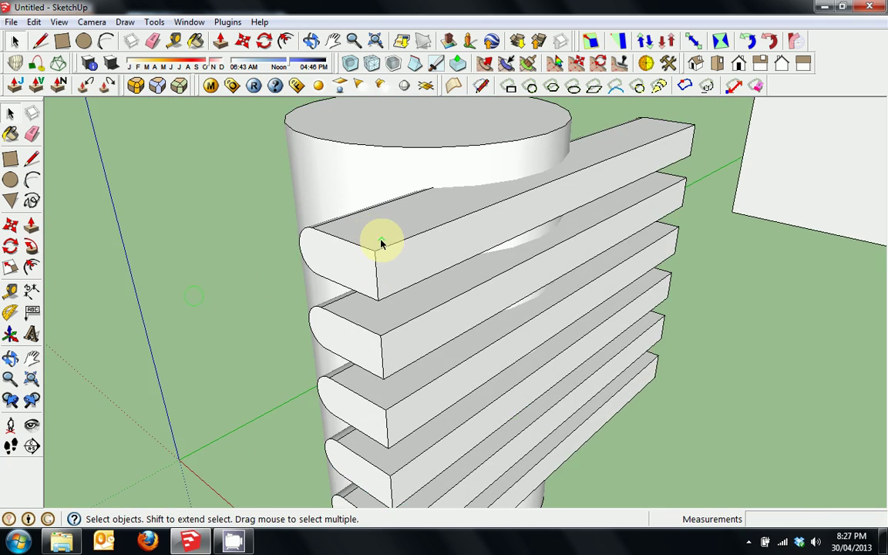
{"action": "left_click", "coordinate": [381, 229]}
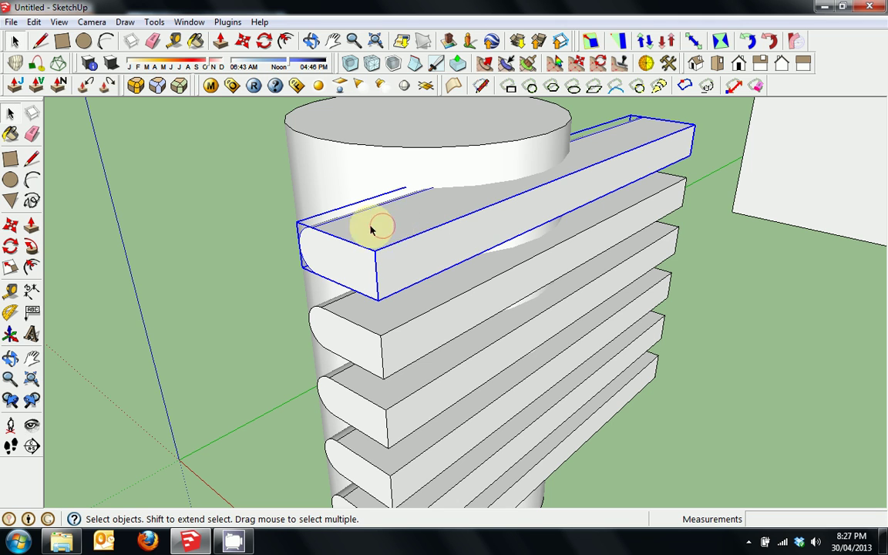
{"action": "right_click", "coordinate": [387, 228]}
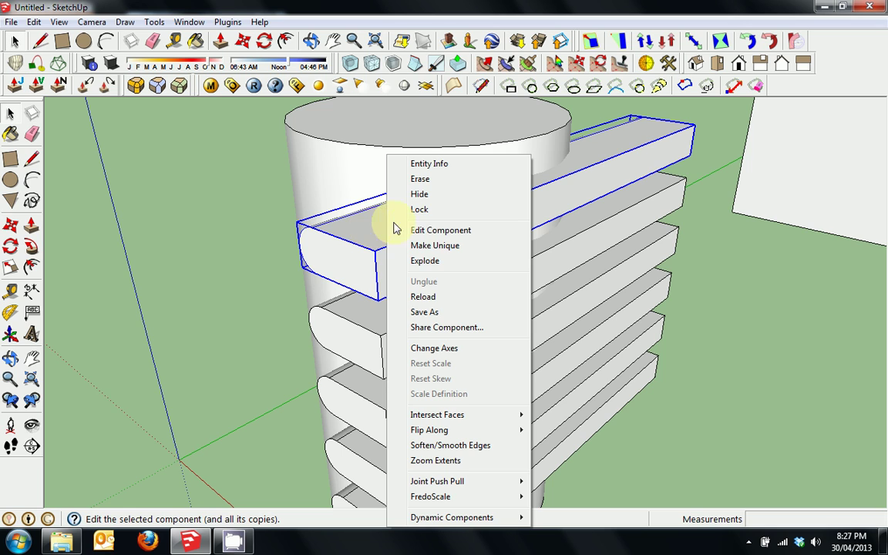
{"action": "left_click", "coordinate": [426, 261]}
{"action": "middle_click_drag", "start_coordinate": [357, 225], "coordinate": [403, 238]}
{"action": "key", "text": "c"}
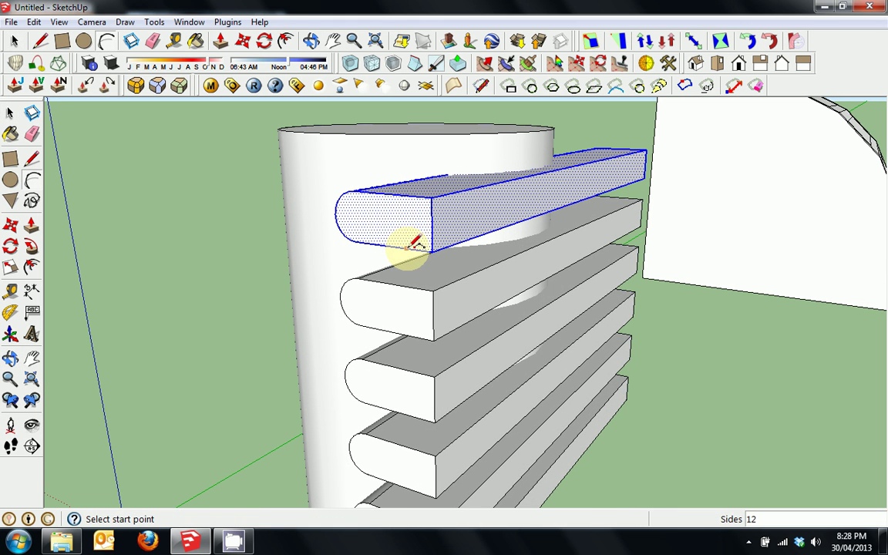
{"action": "key", "text": "l"}
{"action": "left_click", "coordinate": [406, 248]}
{"action": "left_click", "coordinate": [407, 196]}
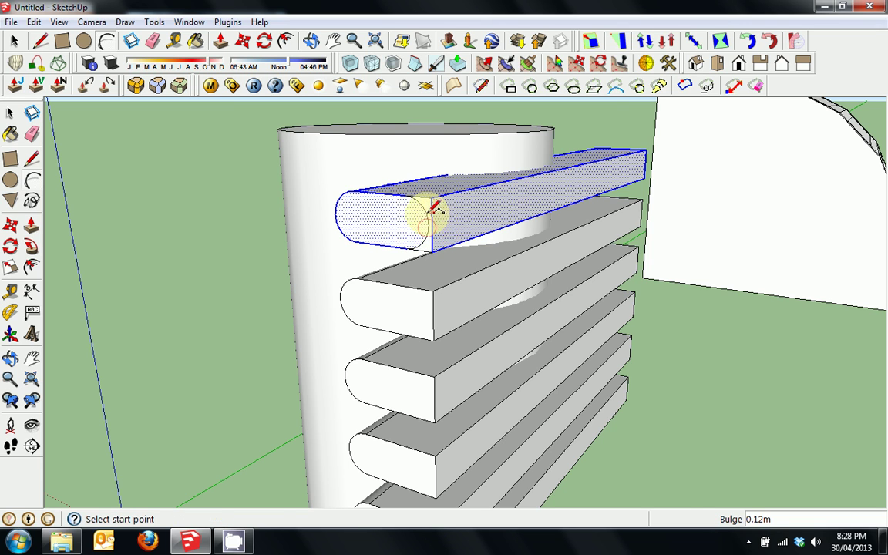
{"action": "key", "text": "space"}
Push/Pull the rounded end face into a full-length rod and adjust its length.
{"action": "left_click", "coordinate": [394, 219]}
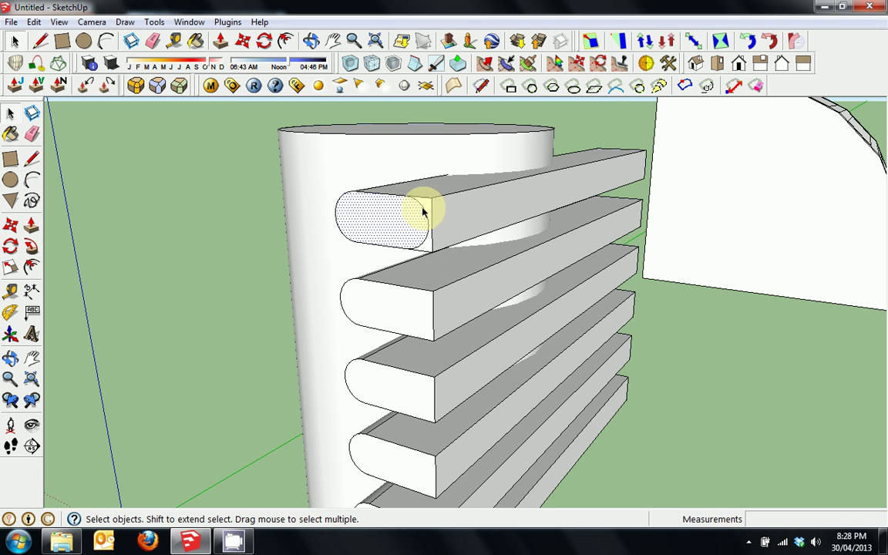
{"action": "key", "text": "p"}
{"action": "left_click_drag", "start_coordinate": [426, 212], "coordinate": [639, 154]}
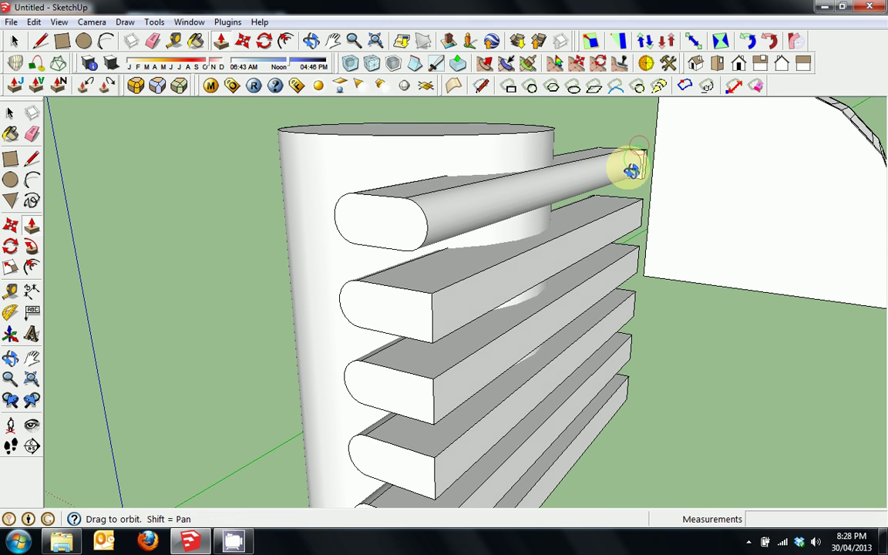
{"action": "middle_click_drag", "start_coordinate": [639, 162], "coordinate": [666, 158]}
{"action": "left_click_drag", "start_coordinate": [671, 154], "coordinate": [664, 173]}
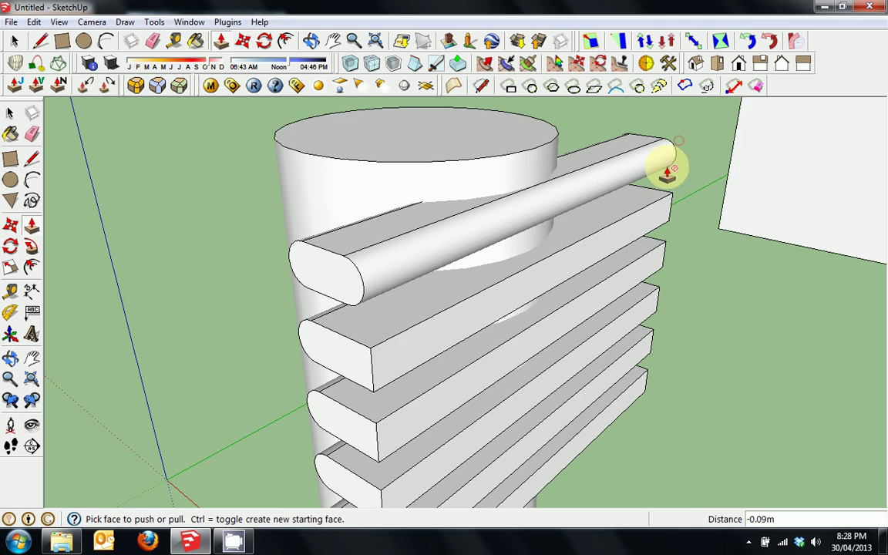
{"action": "key", "text": "space"}
{"action": "scroll", "coordinate": [544, 262], "scroll_direction": "down", "scroll_amount": 3}
{"action": "middle_click_drag", "start_coordinate": [544, 262], "coordinate": [398, 217]}
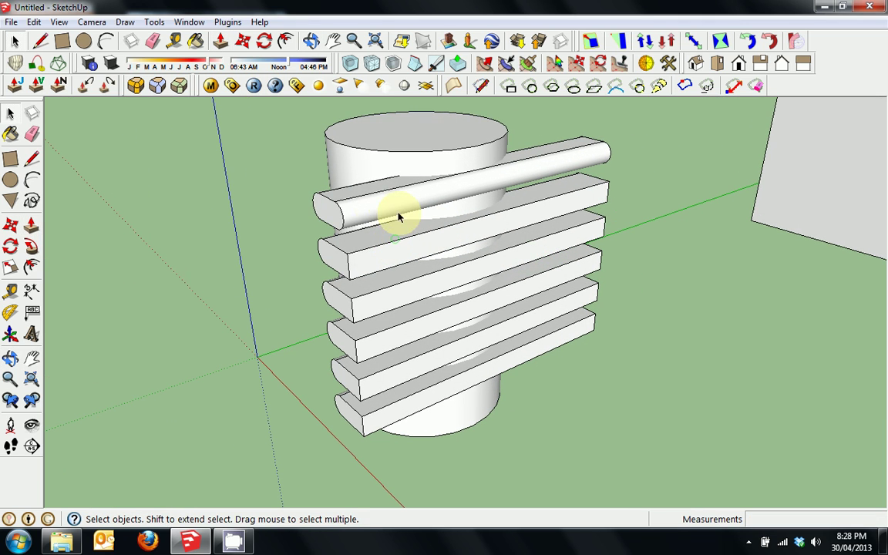
Orbit away from the slatted cylinder and zoom in on the slanted box's lower front panel.
{"action": "middle_click_drag", "start_coordinate": [558, 215], "coordinate": [433, 220]}
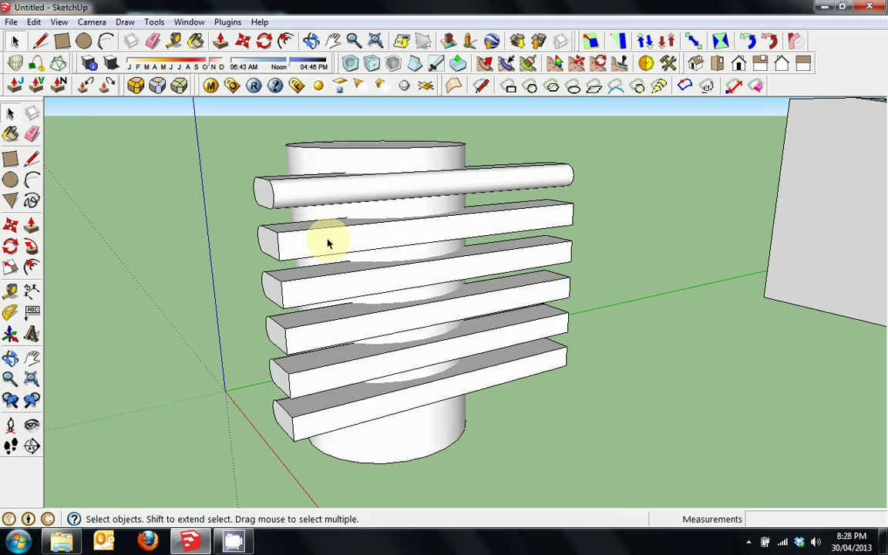
{"action": "left_click", "coordinate": [356, 194]}
{"action": "mouse_move", "coordinate": [356, 194]}
{"action": "middle_mouse_down"}
{"action": "mouse_move", "coordinate": [341, 200]}
{"action": "mouse_move", "coordinate": [511, 223]}
{"action": "mouse_move", "coordinate": [356, 241]}
{"action": "middle_mouse_up"}
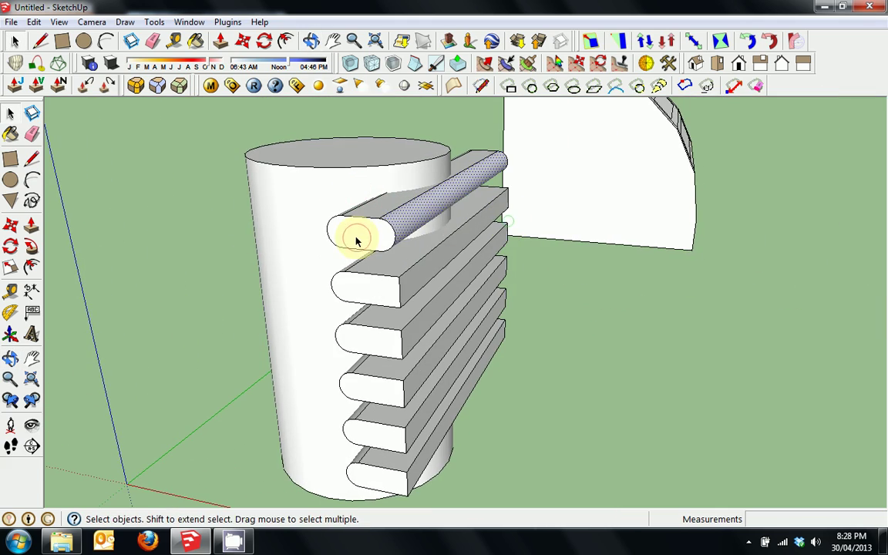
{"action": "left_click", "coordinate": [420, 178]}
{"action": "middle_click_drag", "start_coordinate": [469, 174], "coordinate": [482, 249]}
{"action": "left_click", "coordinate": [391, 213]}
{"action": "scroll", "coordinate": [407, 255], "scroll_direction": "up", "scroll_amount": 3}
{"action": "middle_click_drag", "start_coordinate": [406, 255], "coordinate": [277, 273]}
{"action": "scroll", "coordinate": [278, 274], "scroll_direction": "down", "scroll_amount": 3}
{"action": "middle_click_drag", "start_coordinate": [688, 261], "coordinate": [199, 331]}
{"action": "scroll", "coordinate": [493, 325], "scroll_direction": "up", "scroll_amount": 3}
{"action": "middle_click_drag", "start_coordinate": [494, 325], "coordinate": [385, 392]}
{"action": "scroll", "coordinate": [465, 421], "scroll_direction": "up", "scroll_amount": 3}
Draw a 0.30m-radius circle on the bottom panel and pull it out 0.10m.
{"action": "key", "text": "c"}
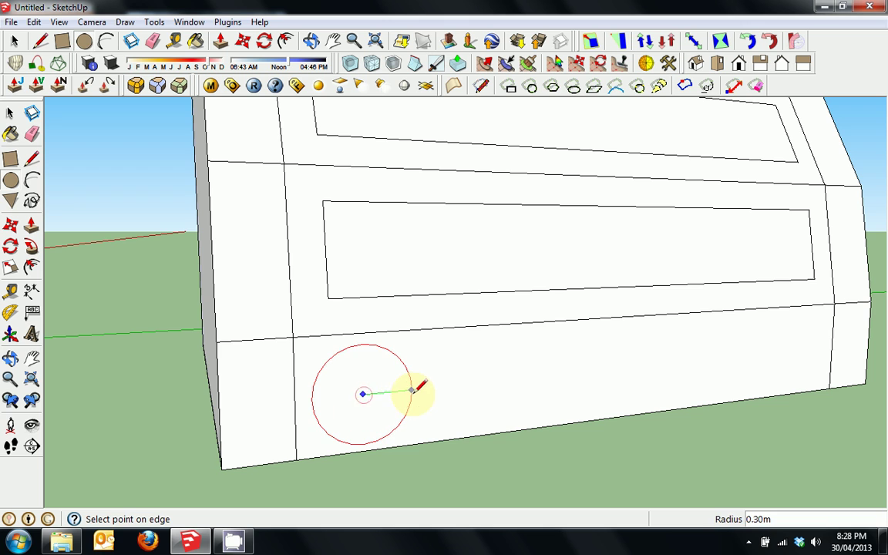
{"action": "left_click", "coordinate": [363, 393]}
{"action": "key", "text": "Return"}
{"action": "key", "text": "space"}
{"action": "left_click", "coordinate": [349, 396]}
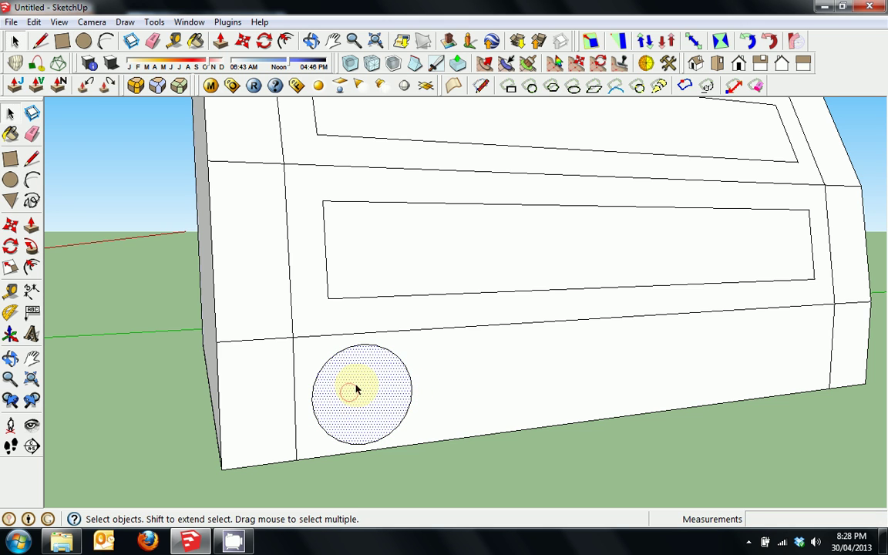
{"action": "key", "text": "p"}
{"action": "left_click", "coordinate": [356, 389]}
{"action": "left_click", "coordinate": [367, 394]}
{"action": "key", "text": "space"}
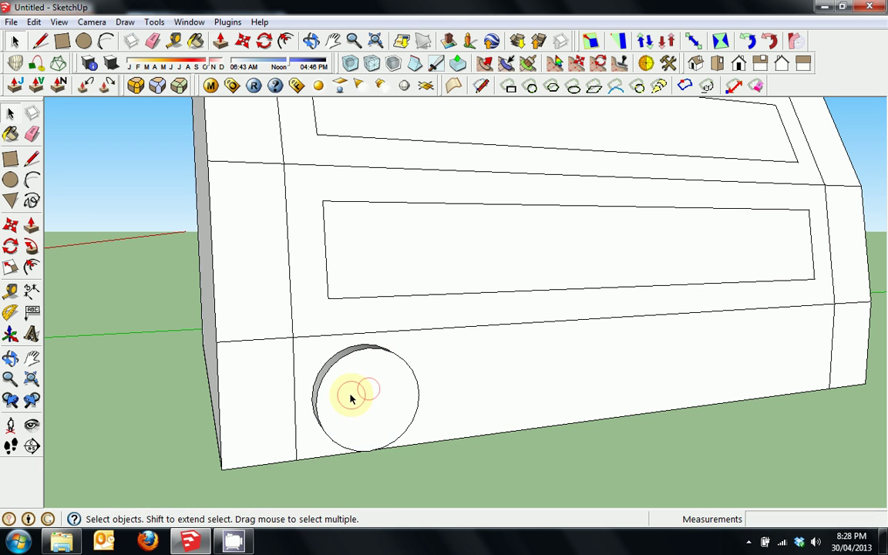
Scale the knob's front face to 0.70 about its centre, redoing a first 0.86 attempt.
{"action": "key", "text": "s"}
{"action": "left_click", "coordinate": [420, 347]}
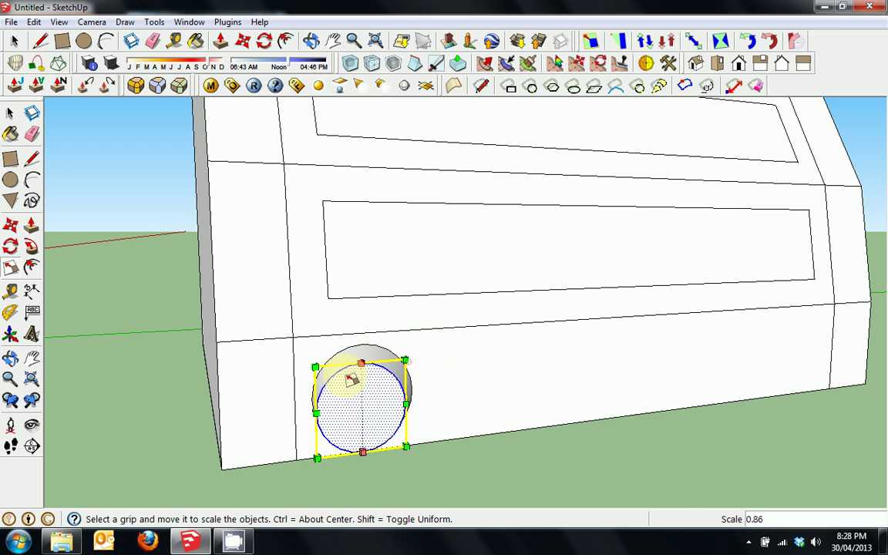
{"action": "left_click", "coordinate": [408, 363]}
{"action": "key", "text": "space"}
{"action": "key", "text": "ctrl+z"}
{"action": "key", "text": "s"}
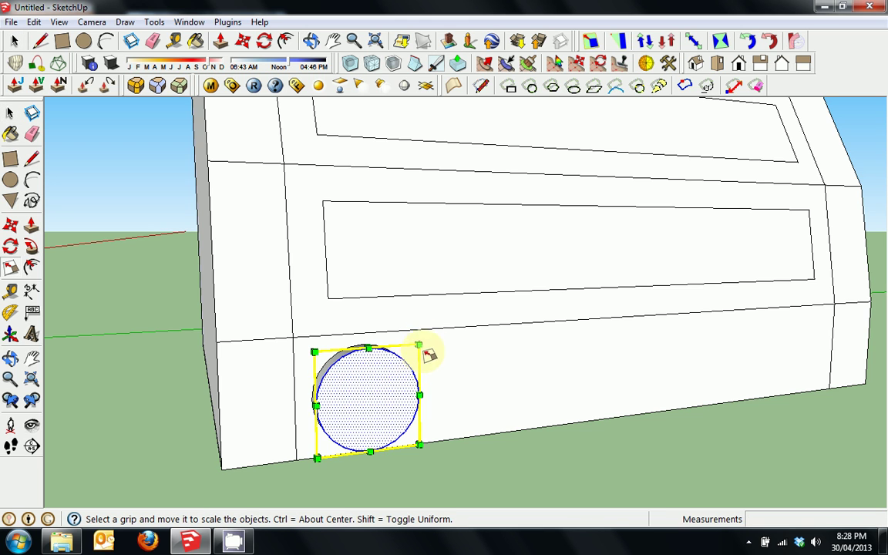
{"action": "left_click", "coordinate": [418, 344]}
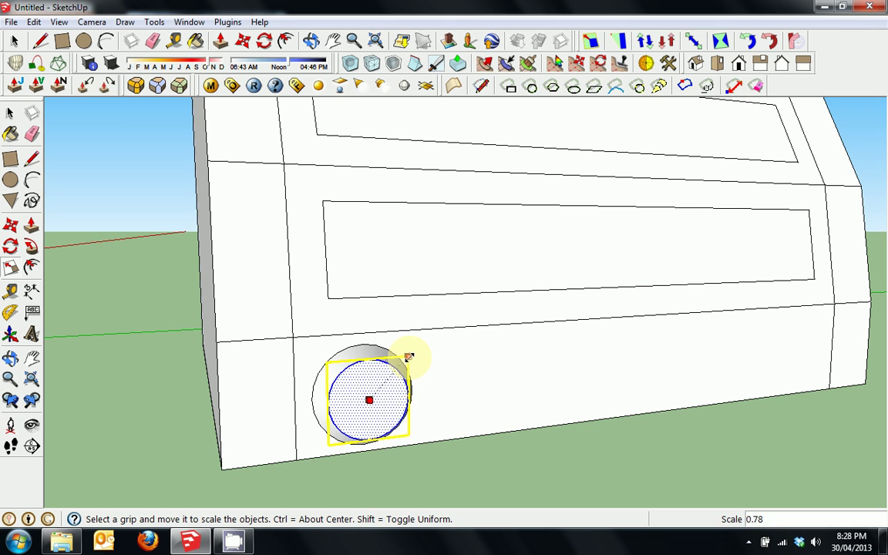
{"action": "left_click", "coordinate": [411, 357]}
{"action": "key", "text": "space"}
Select the whole knob, including its side and back, and make it a group.
{"action": "scroll", "coordinate": [339, 371], "scroll_direction": "up", "scroll_amount": 3}
{"action": "middle_click_drag", "start_coordinate": [339, 370], "coordinate": [436, 370]}
{"action": "scroll", "coordinate": [501, 373], "scroll_direction": "down", "scroll_amount": 3}
{"action": "left_click", "coordinate": [436, 369], "text": "shift"}
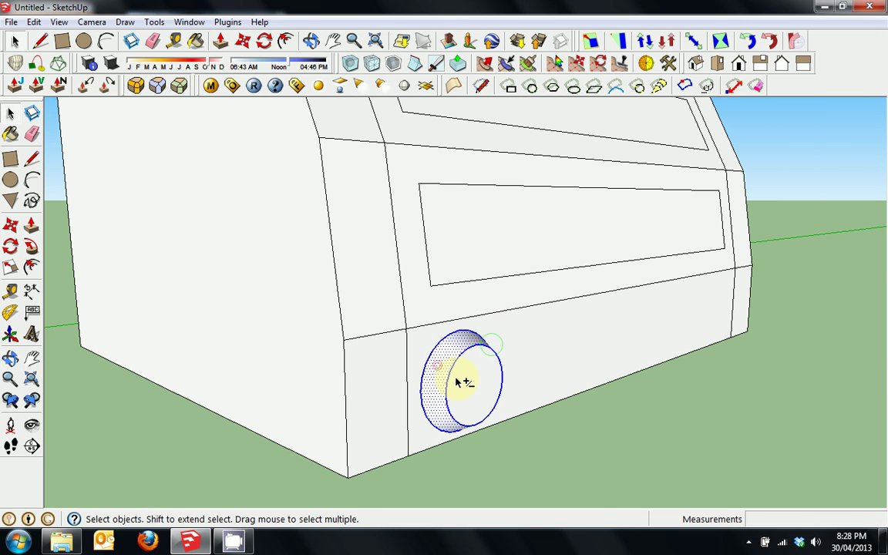
{"action": "scroll", "coordinate": [458, 381], "scroll_direction": "up", "scroll_amount": 2}
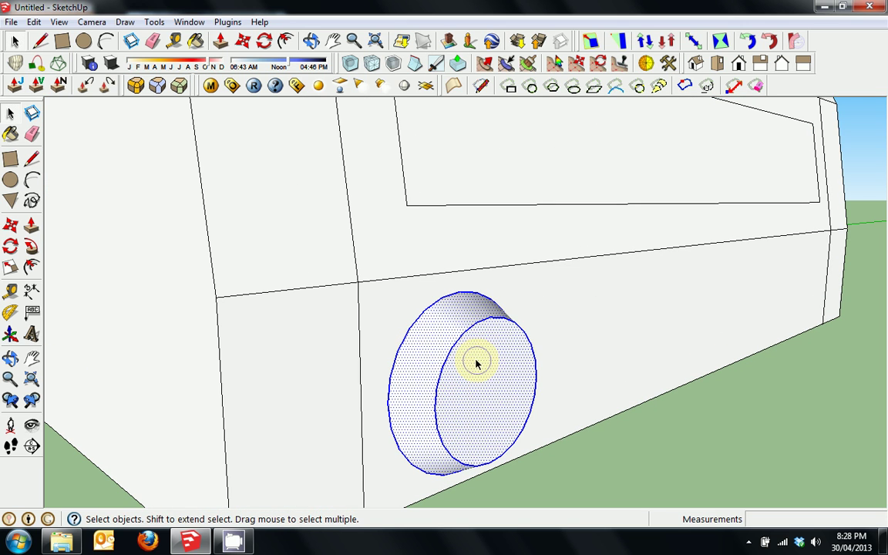
{"action": "right_click", "coordinate": [478, 362]}
{"action": "left_click", "coordinate": [538, 173]}
{"action": "mouse_move", "coordinate": [478, 339]}
{"action": "middle_mouse_down"}
{"action": "mouse_move", "coordinate": [457, 374]}
{"action": "mouse_move", "coordinate": [466, 363]}
{"action": "mouse_move", "coordinate": [440, 337]}
{"action": "mouse_move", "coordinate": [280, 343]}
{"action": "mouse_move", "coordinate": [480, 352]}
{"action": "mouse_move", "coordinate": [486, 367]}
{"action": "middle_mouse_up"}
Copy the round knob base from the bottom panel onto the panel above it.
{"action": "right_click", "coordinate": [472, 362]}
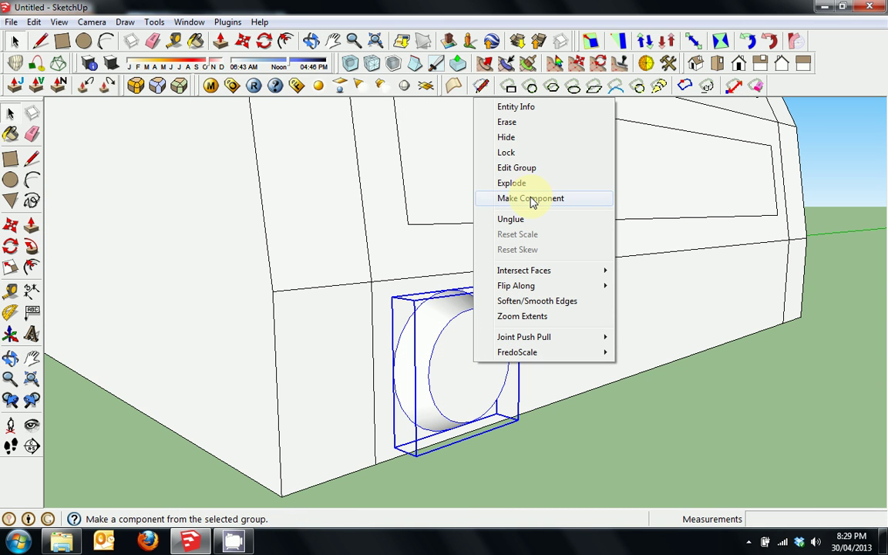
{"action": "left_click", "coordinate": [489, 283]}
{"action": "middle_click_drag", "start_coordinate": [490, 284], "coordinate": [582, 427]}
{"action": "left_click", "coordinate": [578, 427]}
{"action": "key", "text": "m"}
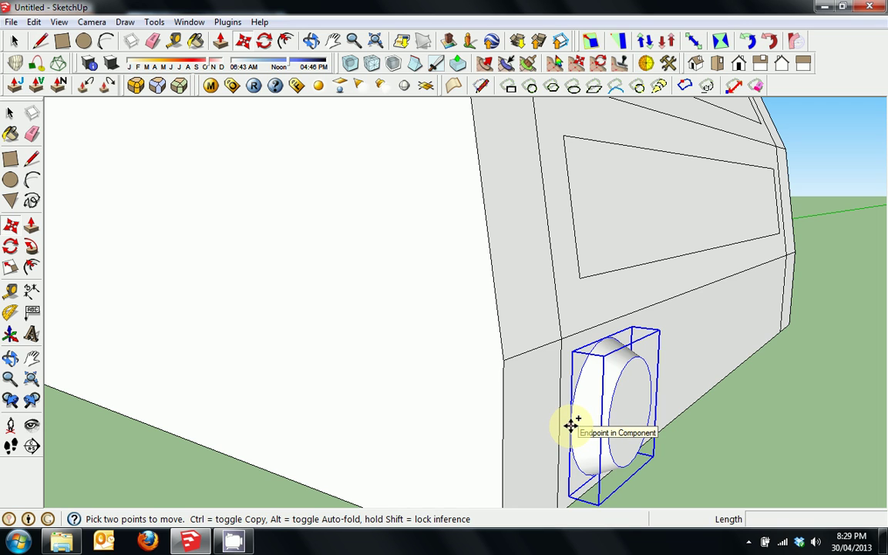
{"action": "left_click", "coordinate": [570, 424]}
{"action": "key", "text": "ctrl"}
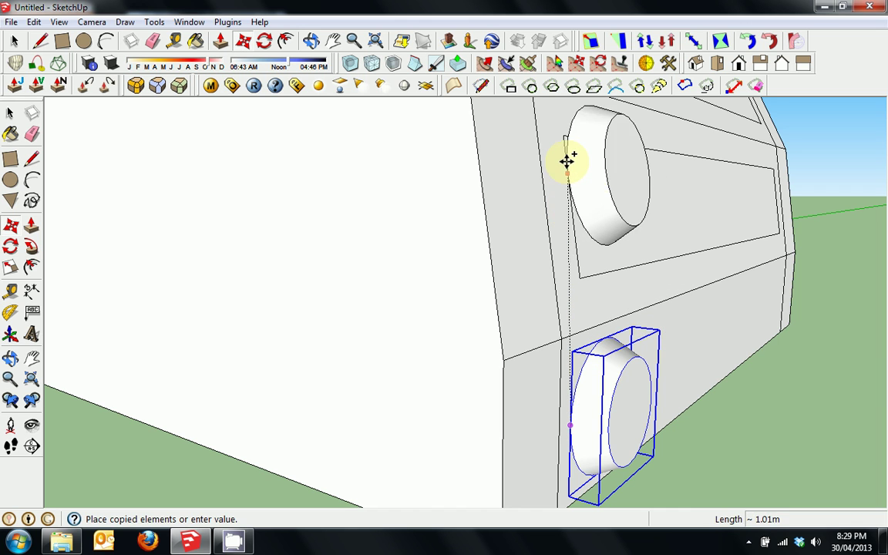
{"action": "left_click", "coordinate": [567, 206]}
Copy the knob onto the next higher panels, placing each at the panel's midpoint.
{"action": "middle_click_drag", "start_coordinate": [566, 206], "coordinate": [608, 243]}
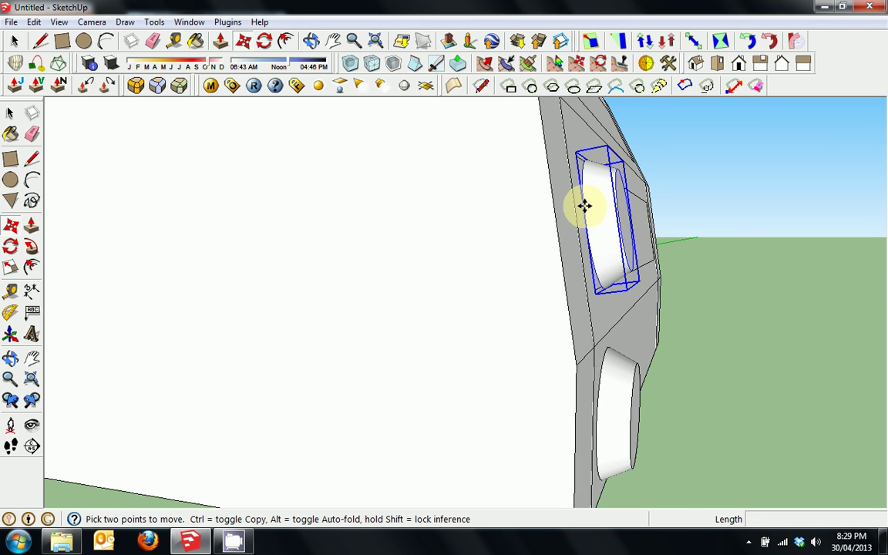
{"action": "middle_click_drag", "start_coordinate": [620, 193], "coordinate": [630, 309]}
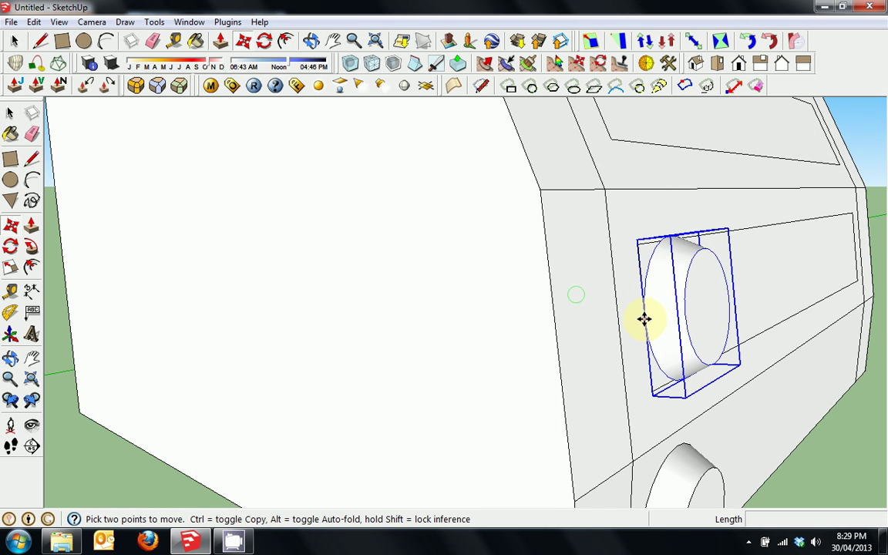
{"action": "left_click", "coordinate": [644, 319]}
{"action": "key", "text": "ctrl"}
{"action": "middle_click_drag", "start_coordinate": [618, 143], "coordinate": [626, 313]}
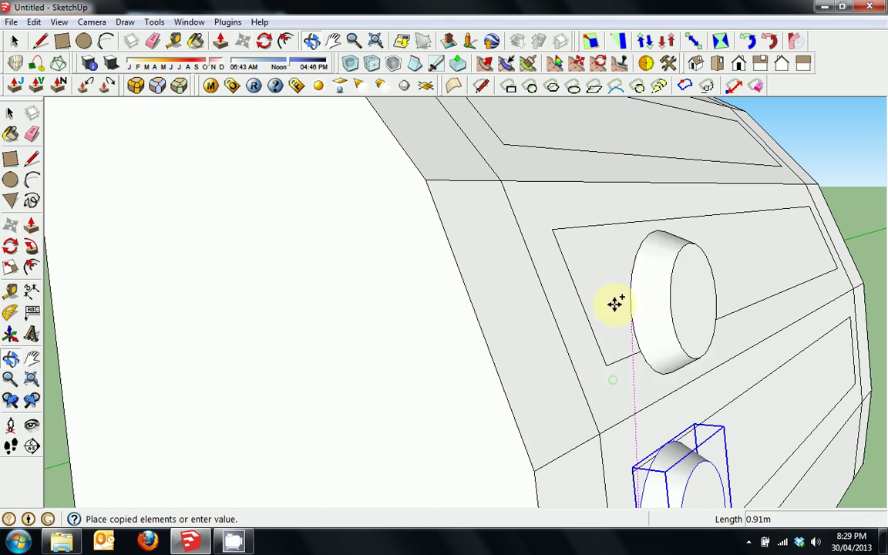
{"action": "left_click", "coordinate": [579, 295]}
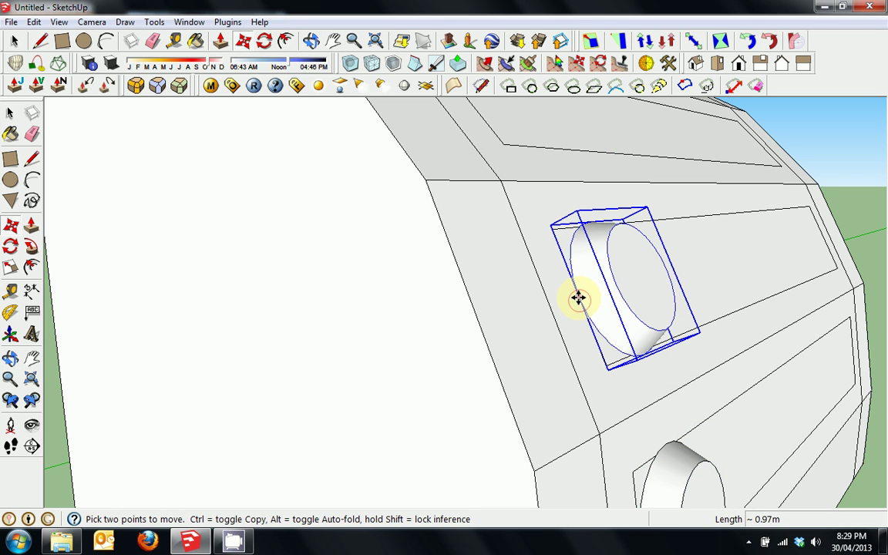
{"action": "left_click", "coordinate": [578, 298]}
{"action": "middle_click_drag", "start_coordinate": [542, 188], "coordinate": [569, 284]}
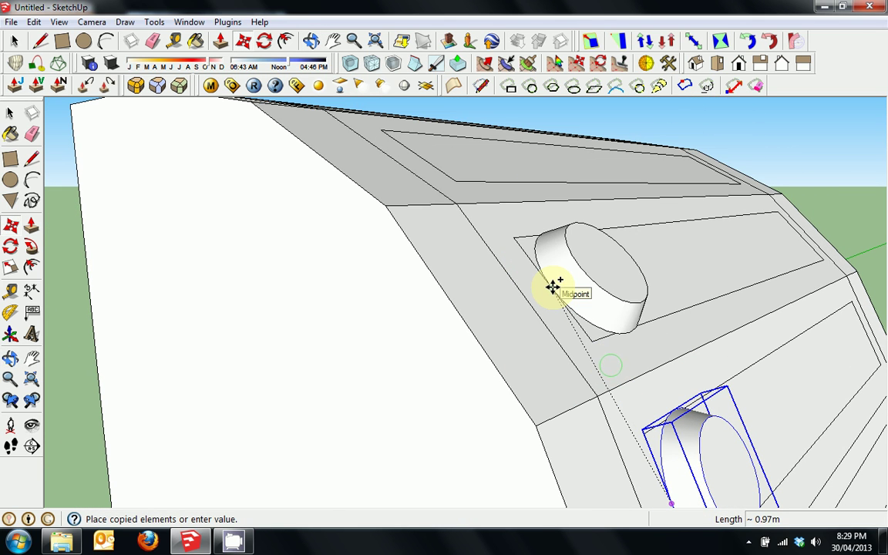
{"action": "left_click", "coordinate": [553, 287]}
Place two more knob copies on the box's top surface.
{"action": "left_click", "coordinate": [553, 289]}
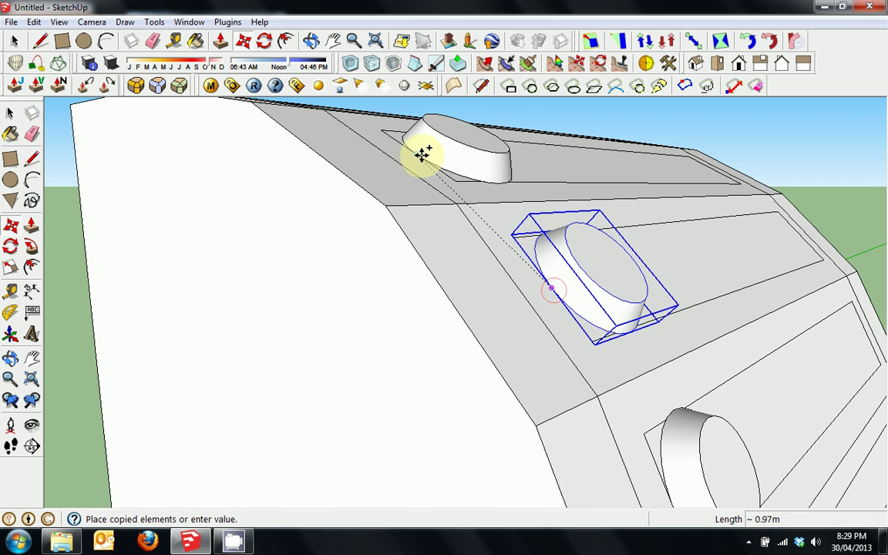
{"action": "left_click", "coordinate": [422, 153]}
{"action": "mouse_move", "coordinate": [497, 263]}
{"action": "middle_mouse_down"}
{"action": "mouse_move", "coordinate": [488, 293]}
{"action": "mouse_move", "coordinate": [501, 279]}
{"action": "middle_mouse_up"}
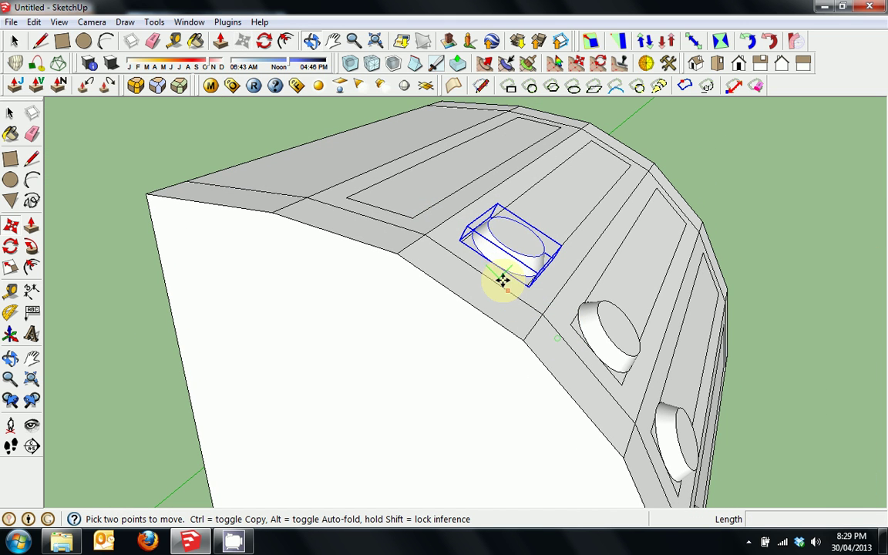
{"action": "left_click", "coordinate": [493, 263], "text": "ctrl"}
{"action": "left_click", "coordinate": [372, 202]}
{"action": "middle_click_drag", "start_coordinate": [373, 202], "coordinate": [497, 412]}
Open the bottom knob group for editing.
{"action": "right_click", "coordinate": [497, 412]}
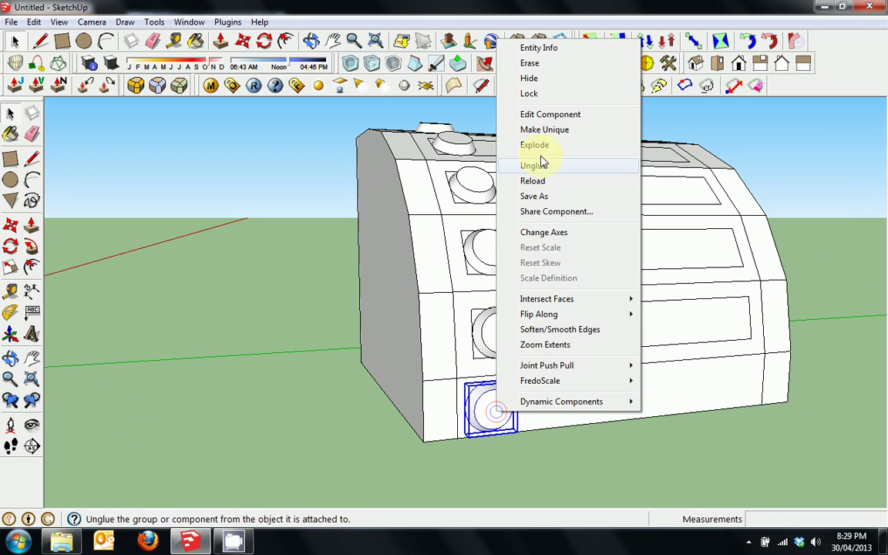
{"action": "left_click", "coordinate": [528, 62]}
{"action": "middle_click_drag", "start_coordinate": [521, 306], "coordinate": [461, 364]}
{"action": "scroll", "coordinate": [466, 357], "scroll_direction": "up", "scroll_amount": 5}
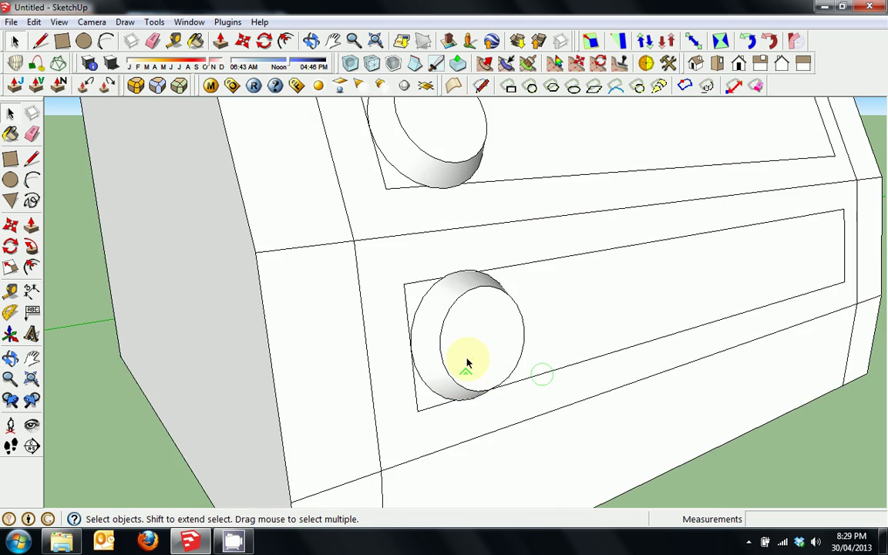
{"action": "double_click", "coordinate": [471, 344]}
Offset the knob's front face inward and extrude the inner circle into a lever rod.
{"action": "key", "text": "f"}
{"action": "left_click", "coordinate": [455, 317]}
{"action": "left_click", "coordinate": [479, 339]}
{"action": "key", "text": "space"}
{"action": "key", "text": "p"}
{"action": "left_click_drag", "start_coordinate": [481, 339], "coordinate": [608, 363]}
{"action": "key", "text": "space"}
{"action": "scroll", "coordinate": [432, 357], "scroll_direction": "down", "scroll_amount": 8}
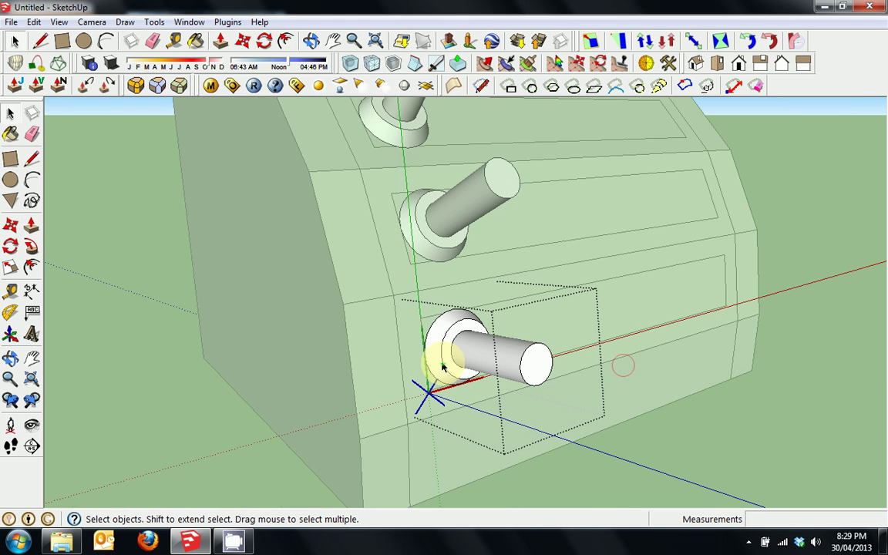
{"action": "left_click", "coordinate": [383, 322]}
{"action": "middle_click_drag", "start_coordinate": [383, 323], "coordinate": [565, 413]}
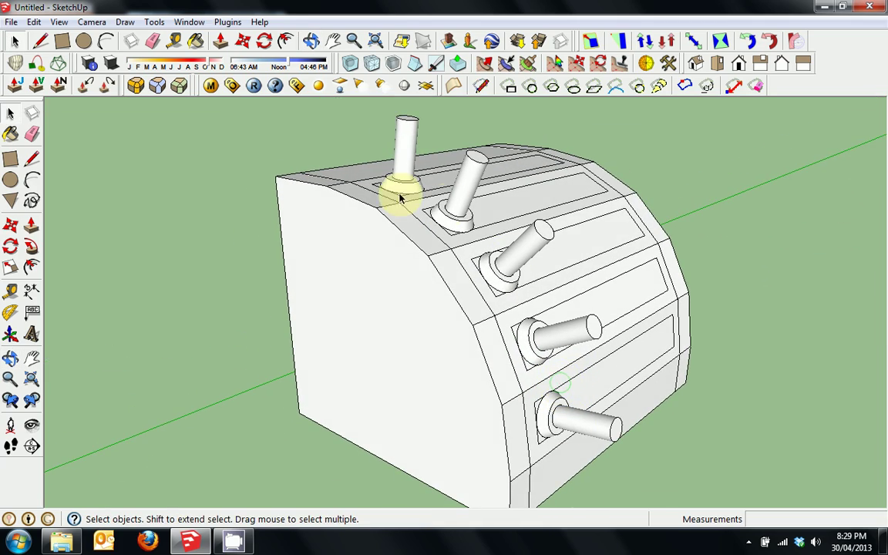
Orbit out to frame the slatted cylinder and the lever control box together.
{"action": "middle_click_drag", "start_coordinate": [452, 320], "coordinate": [266, 276]}
{"action": "mouse_move", "coordinate": [437, 274]}
{"action": "middle_mouse_down"}
{"action": "mouse_move", "coordinate": [341, 331]}
{"action": "mouse_move", "coordinate": [595, 341]}
{"action": "mouse_move", "coordinate": [441, 372]}
{"action": "mouse_move", "coordinate": [373, 361]}
{"action": "mouse_move", "coordinate": [486, 351]}
{"action": "mouse_move", "coordinate": [525, 317]}
{"action": "mouse_move", "coordinate": [533, 326]}
{"action": "middle_mouse_up"}
{"action": "left_click_drag", "start_coordinate": [533, 325], "coordinate": [471, 363]}
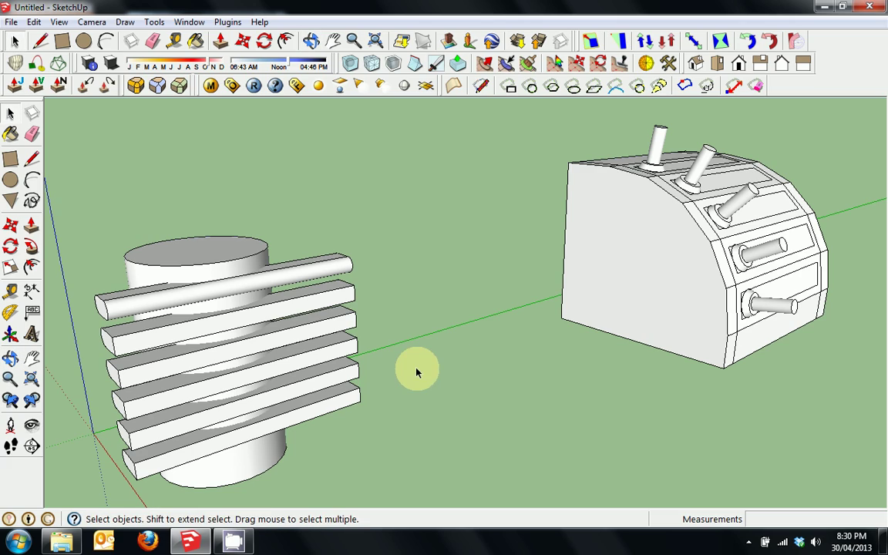
{"action": "middle_click_drag", "start_coordinate": [369, 379], "coordinate": [307, 378]}
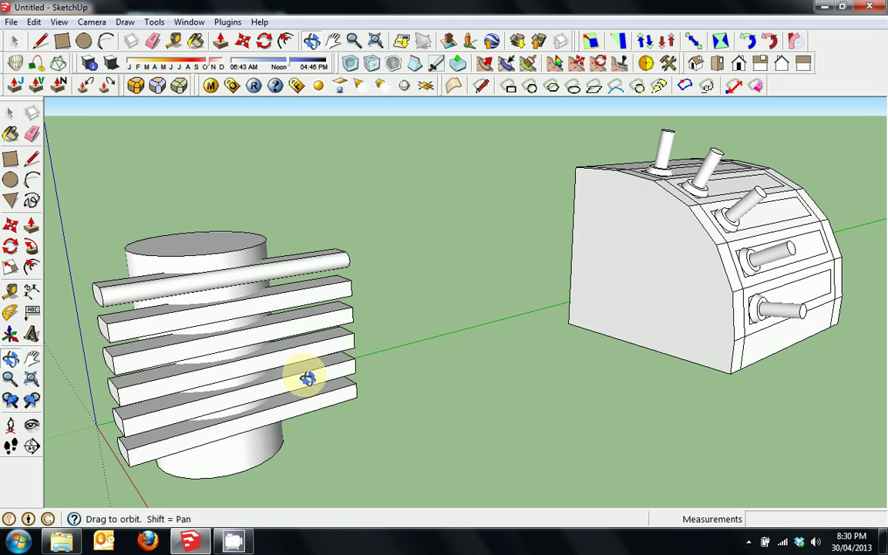